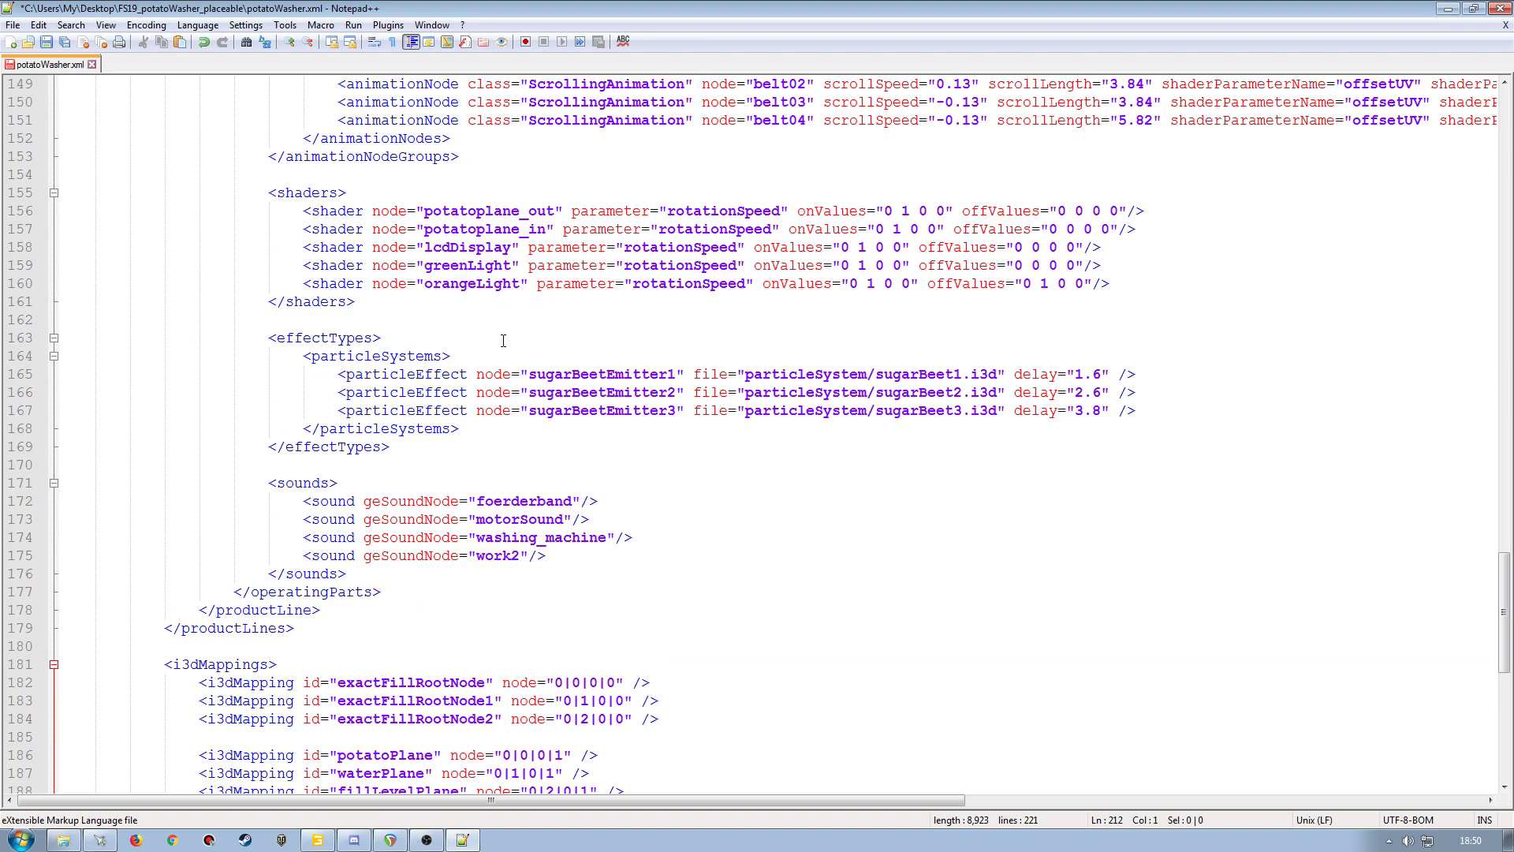
Change the id of the duplicated potatoplane_in i3dMapping on line 209 to lcdDisplay, copied from the shaders section
scroll(503, 341, "up", 1)
double_click(458, 305)
key("ctrl+c")
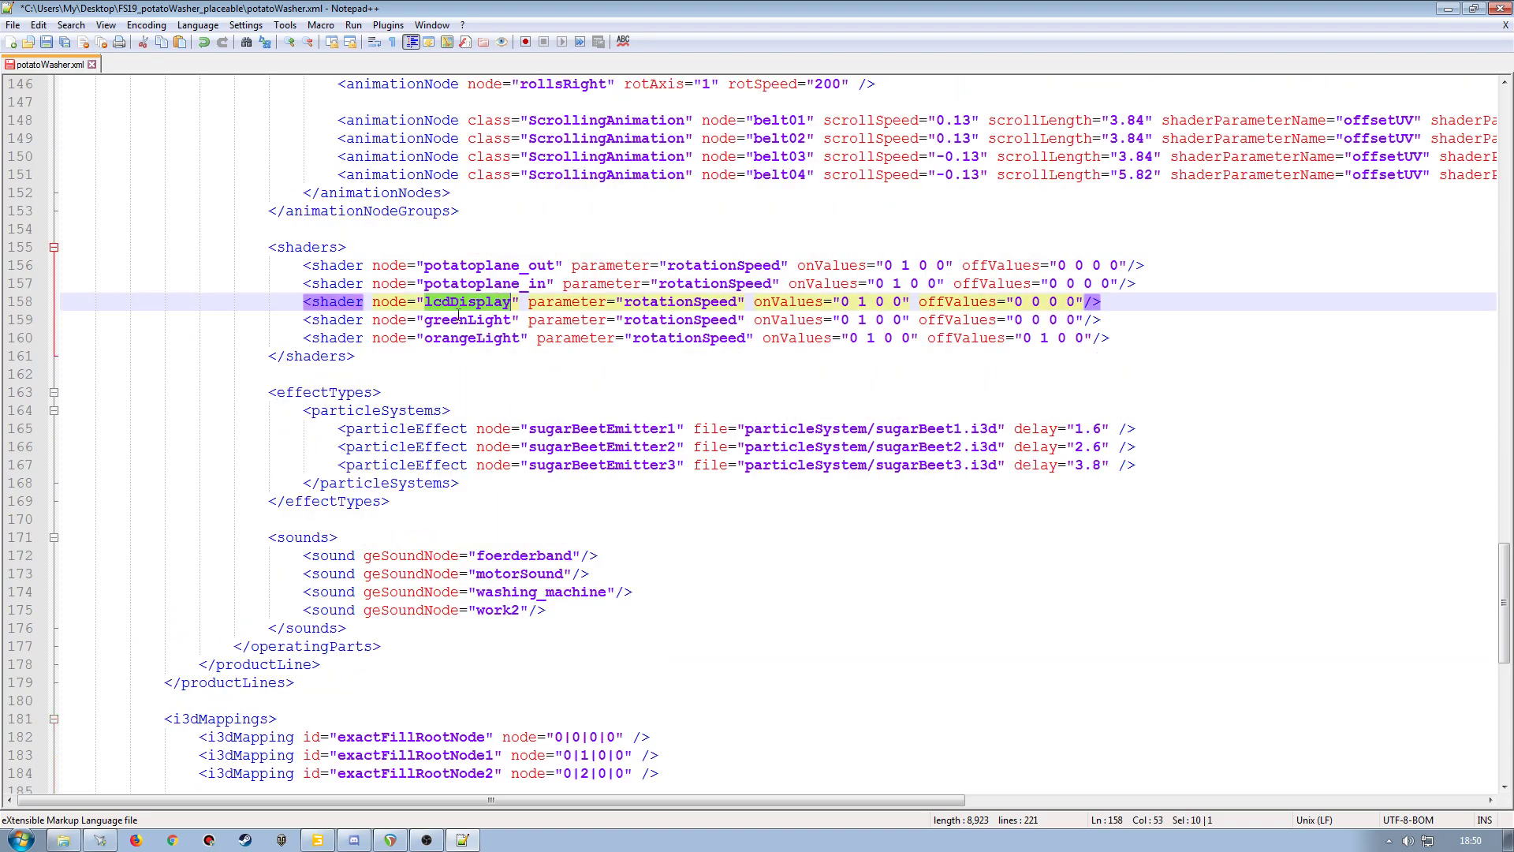
scroll(397, 624, "down", 12)
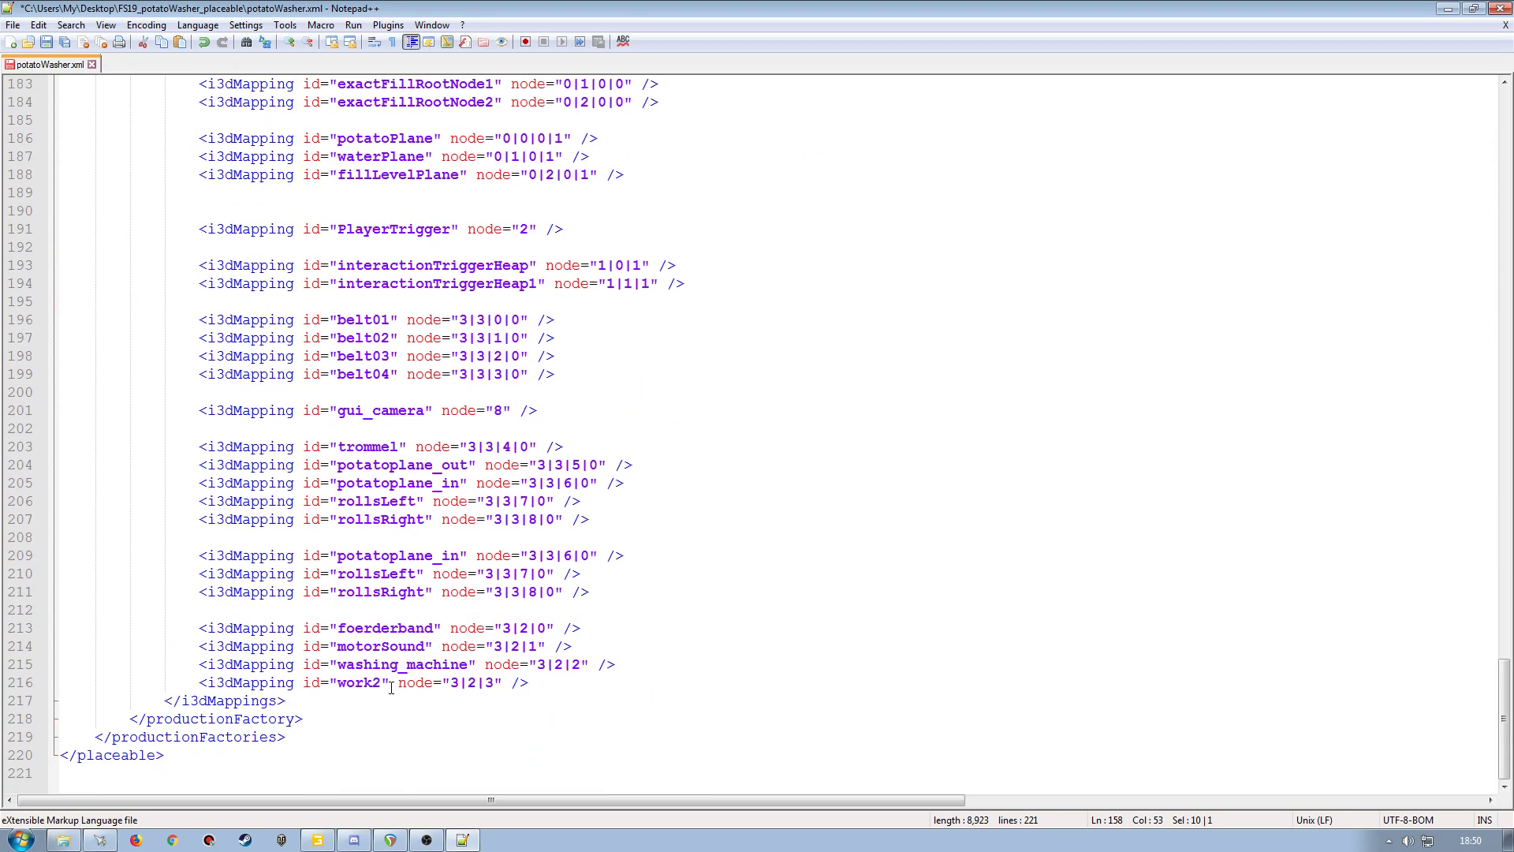
double_click(383, 560)
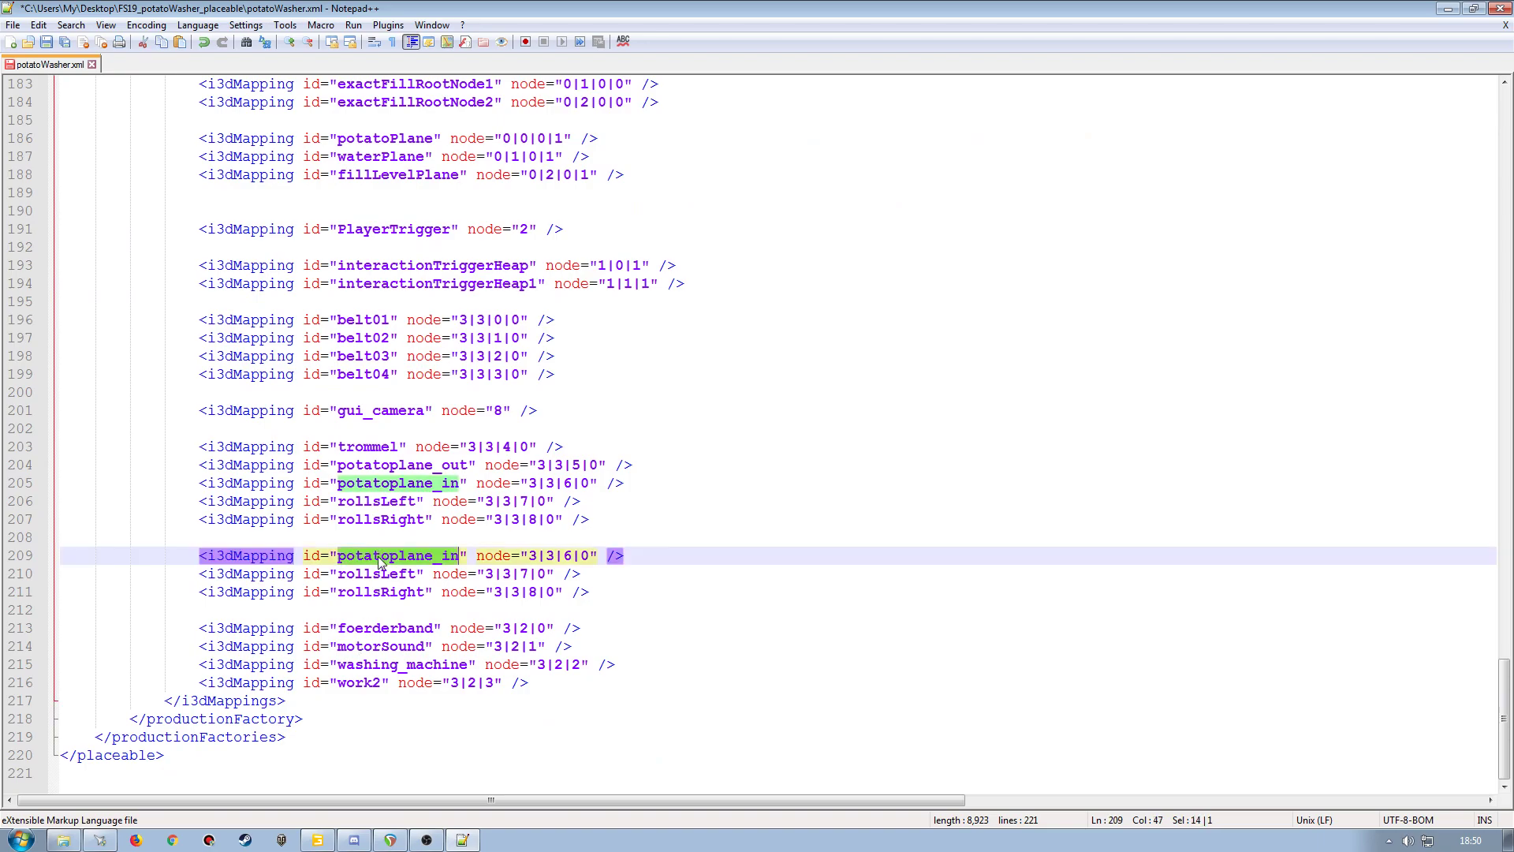
key("ctrl+v")
Change the id of the duplicated rollsLeft i3dMapping on line 210 to greenLight, copied from its shader entry
scroll(452, 518, "up", 15)
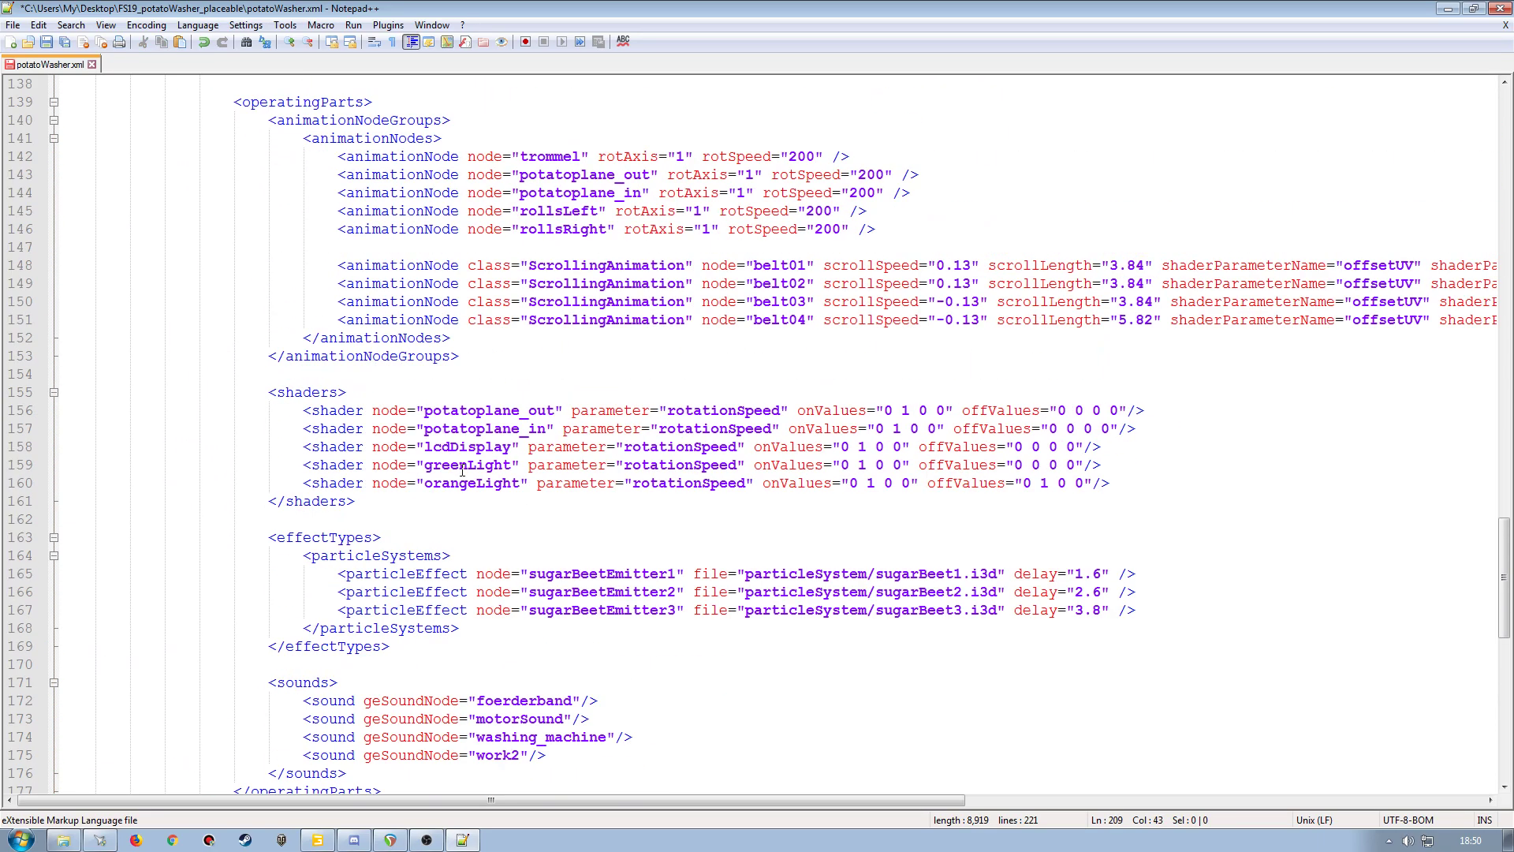
double_click(463, 465)
key("ctrl+c")
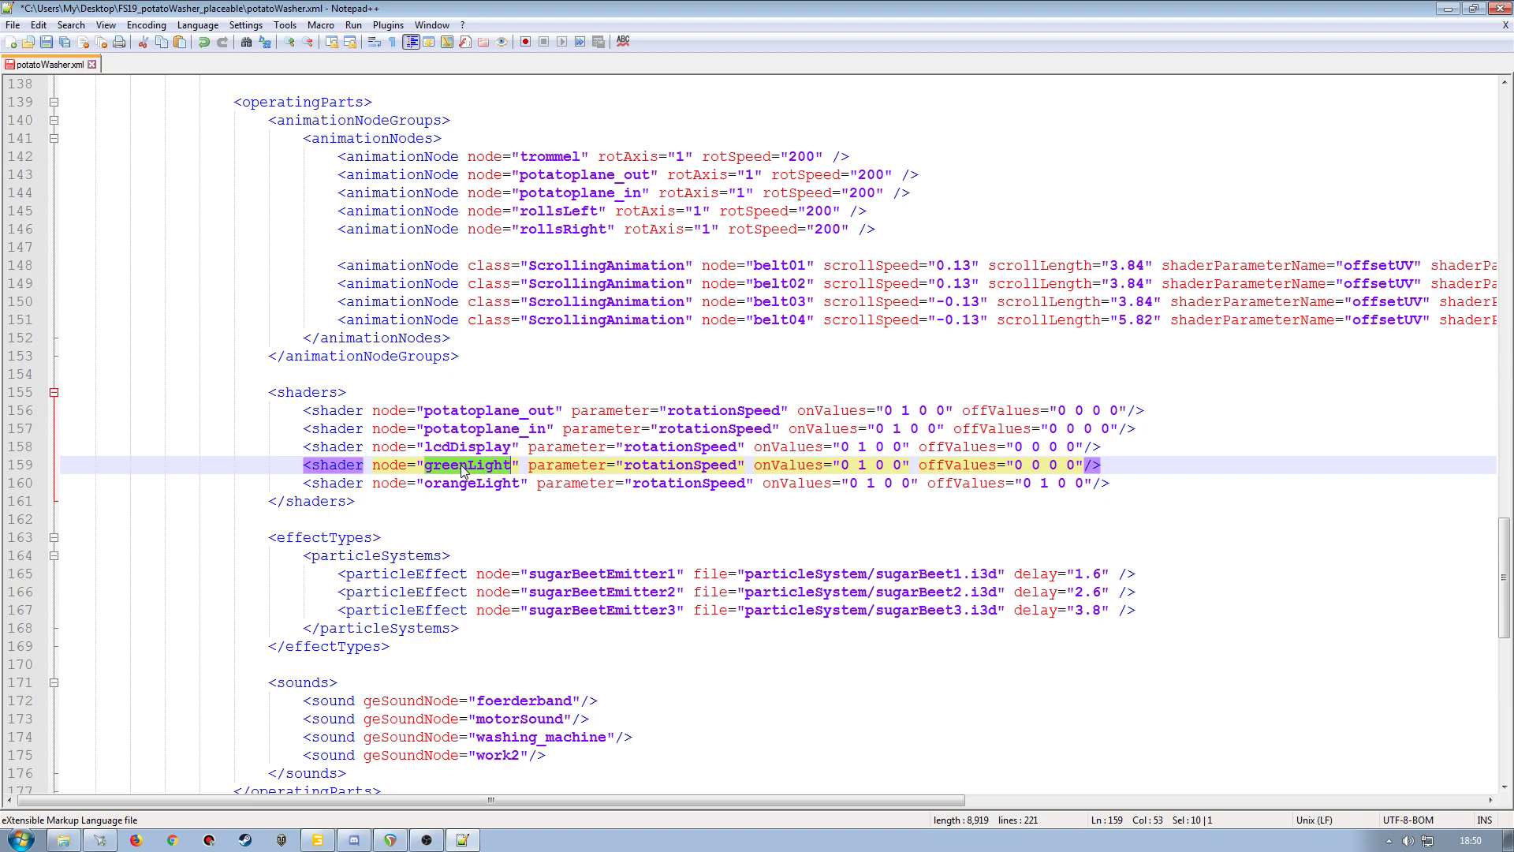
scroll(463, 470, "down", 15)
double_click(390, 575)
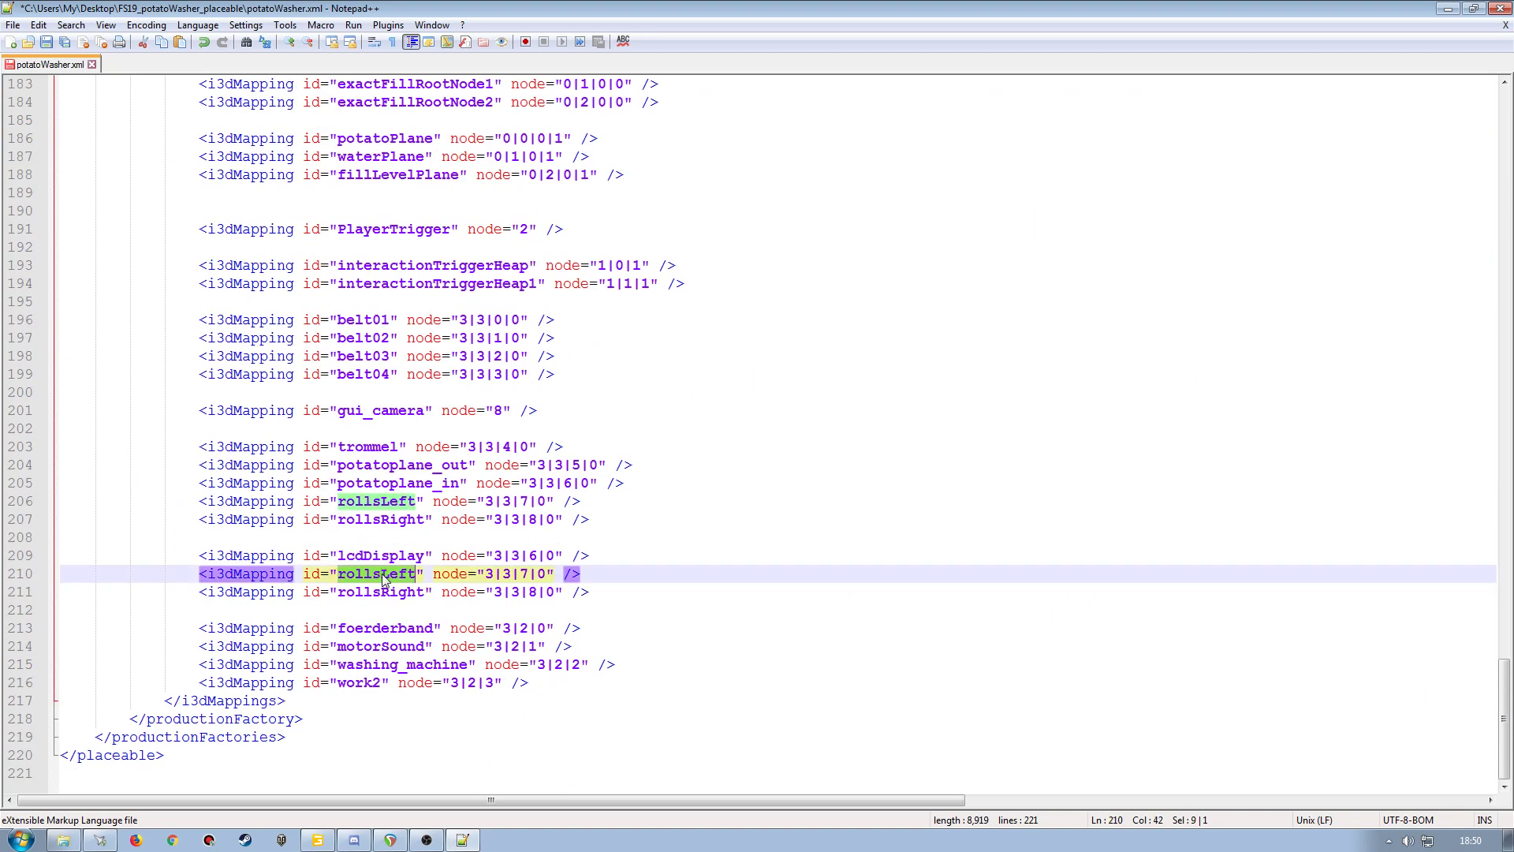
key("ctrl+v")
Change the id of the duplicated rollsRight i3dMapping on line 211 to orangeLight, copied from its shader entry
scroll(438, 573, "up", 11)
double_click(471, 265)
key("ctrl+c")
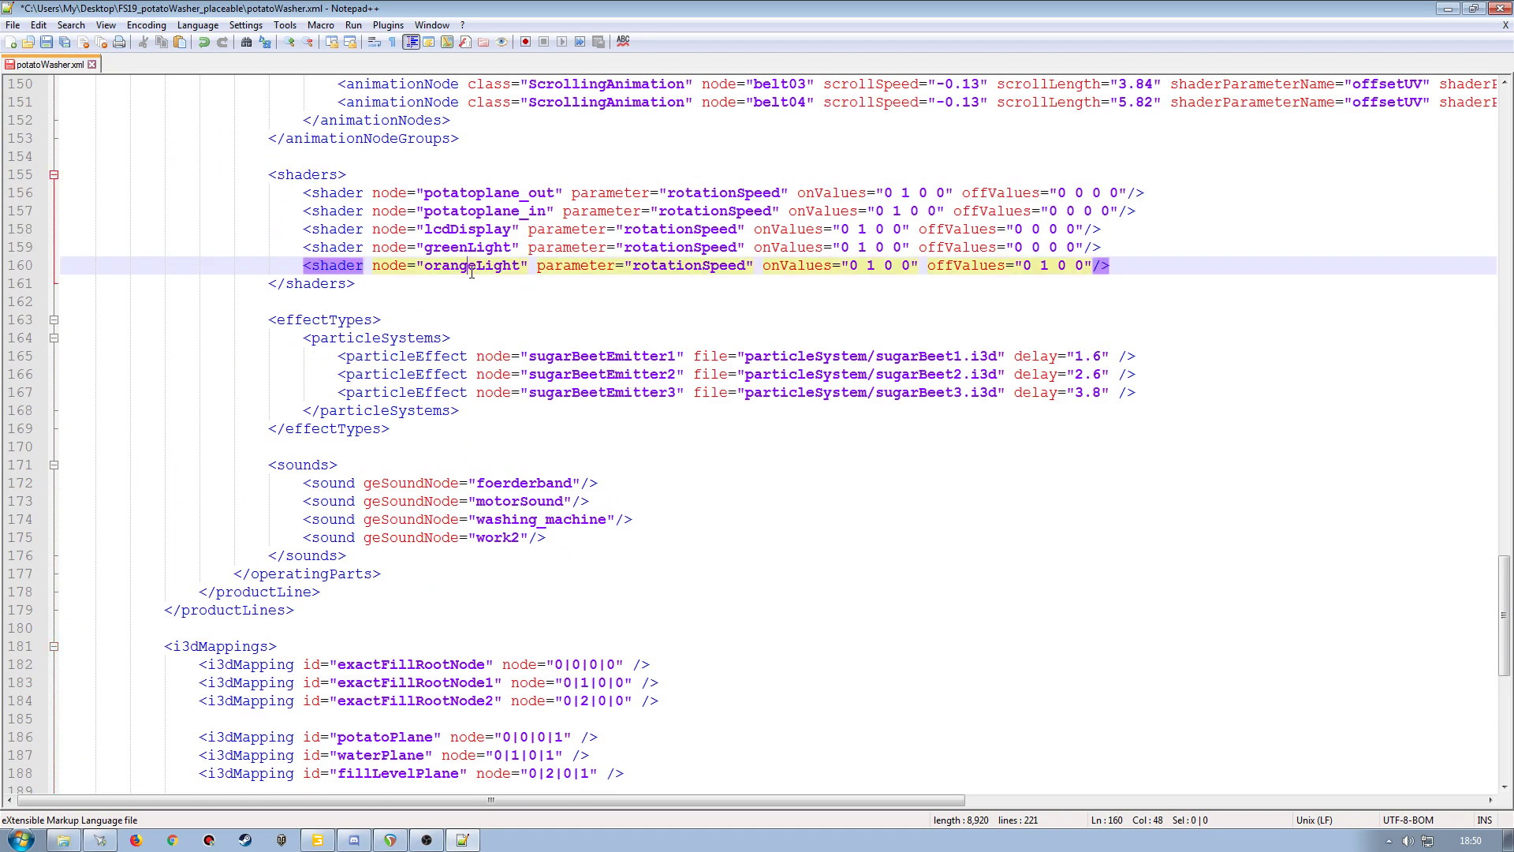
scroll(472, 321, "down", 11)
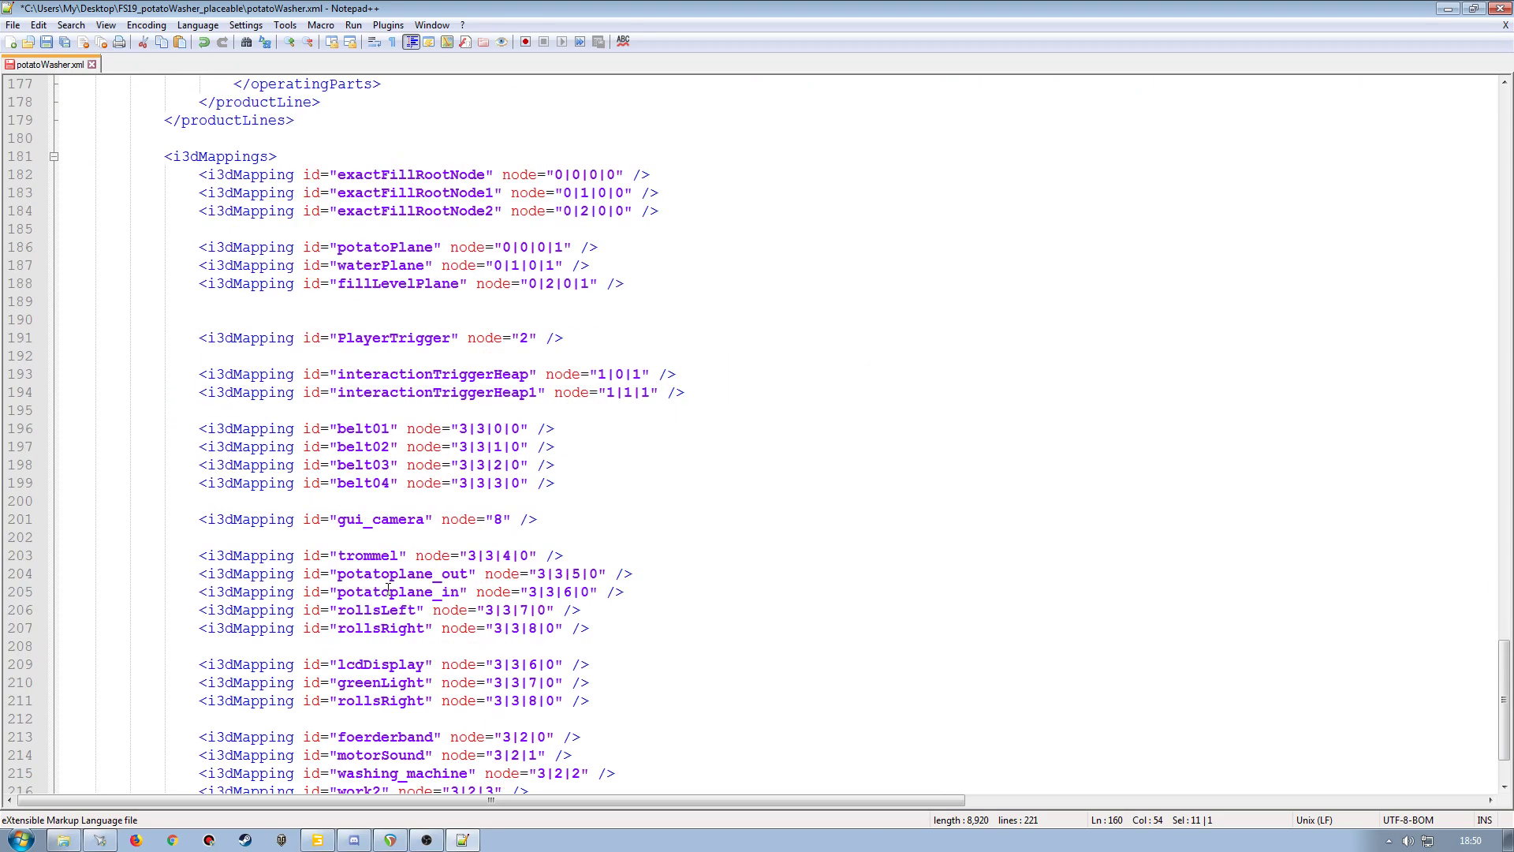
double_click(372, 592)
key("ctrl+v")
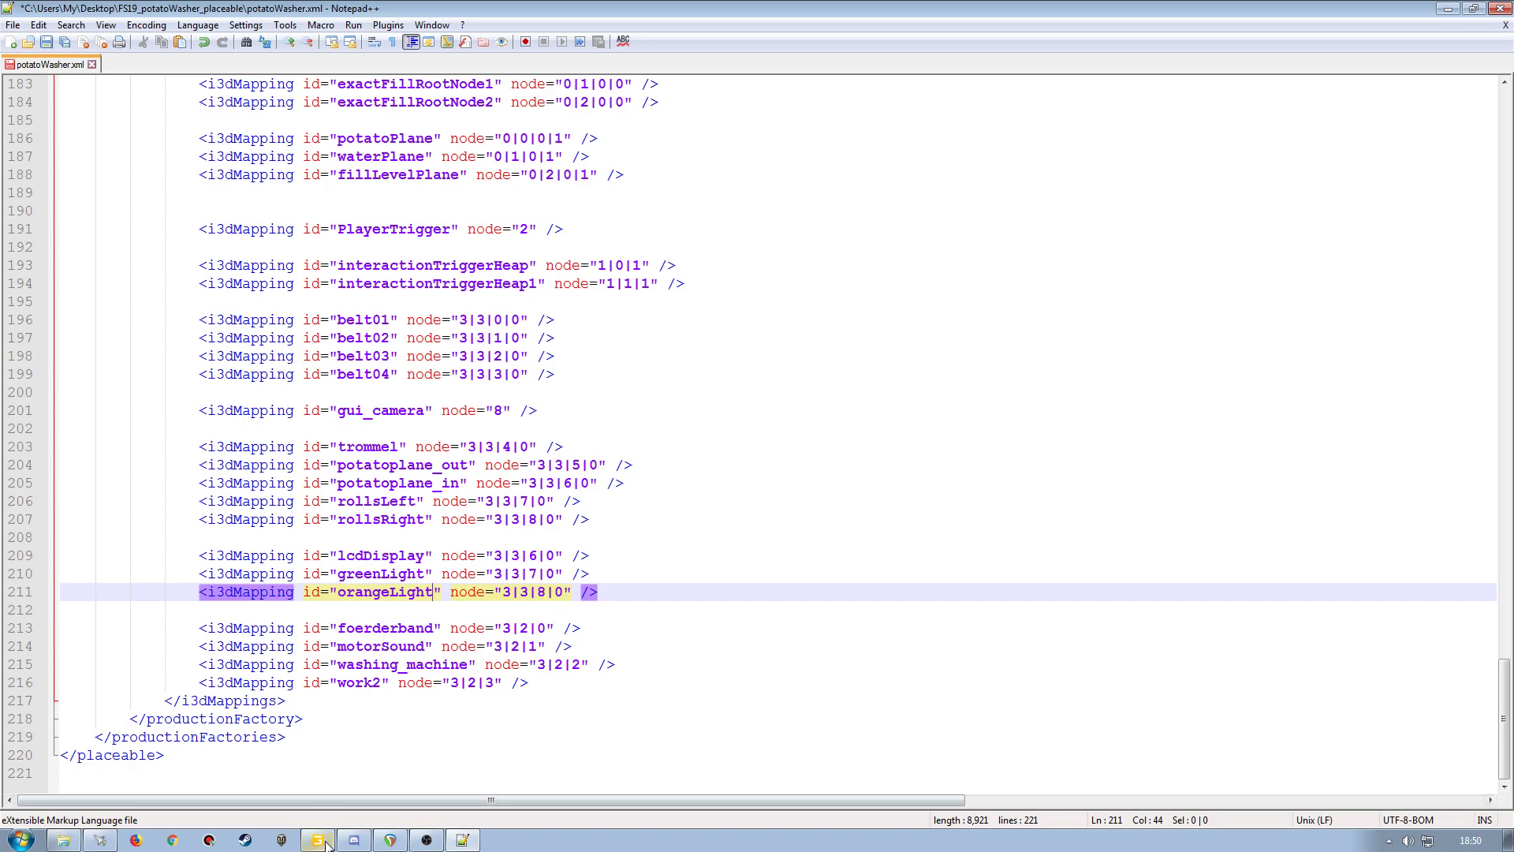
Copy the lcdDisplay shape's index path from GIANTS Editor and set its i3dMapping node in Notepad++ to 3|3|9|0
key("alt+Tab")
left_click(123, 343)
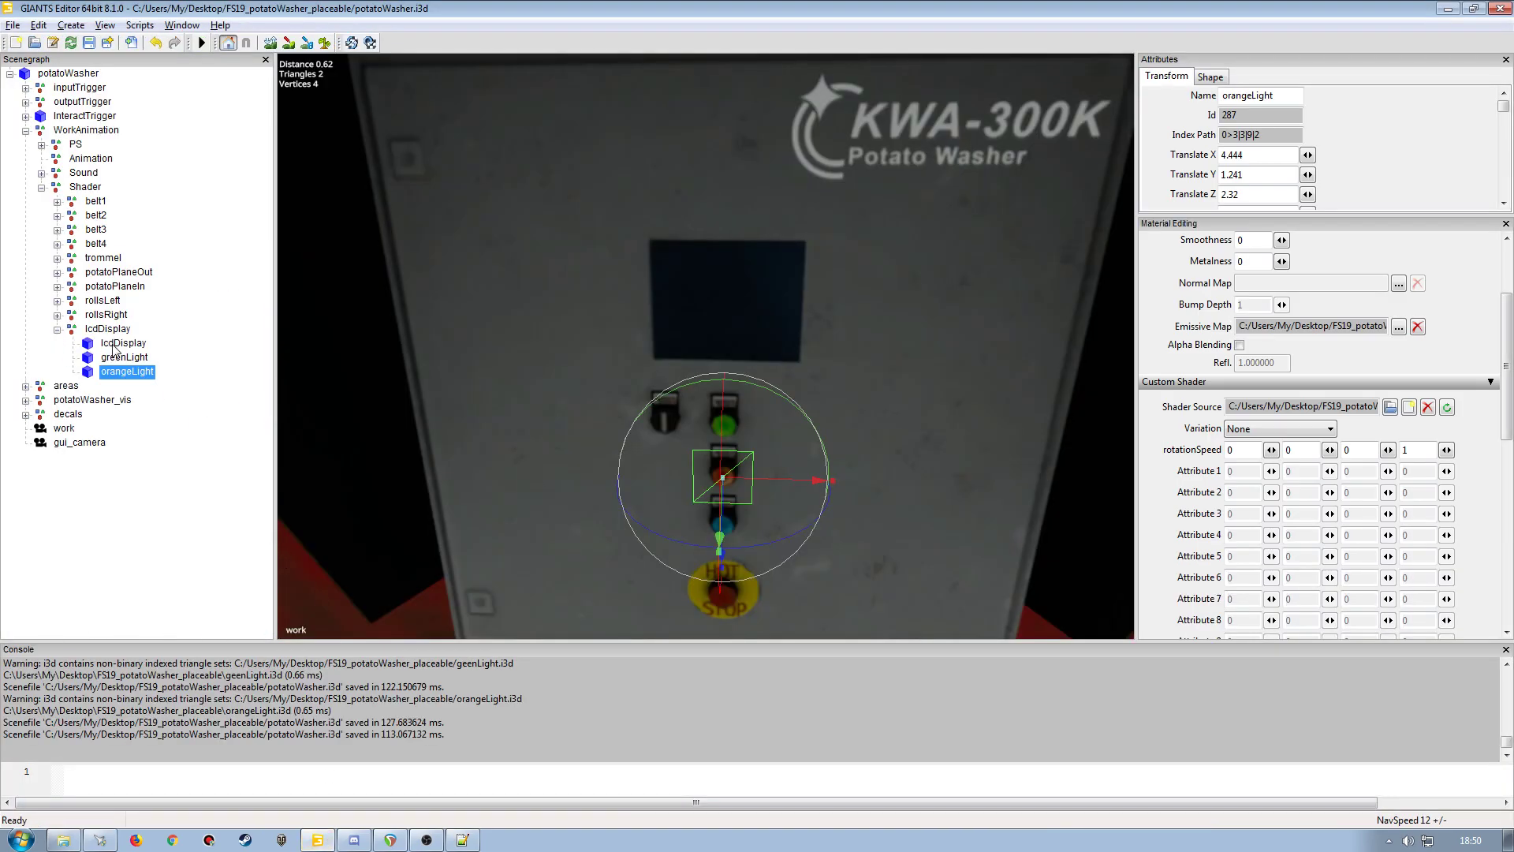
left_click_drag(1273, 135, 1235, 135)
key("ctrl+c")
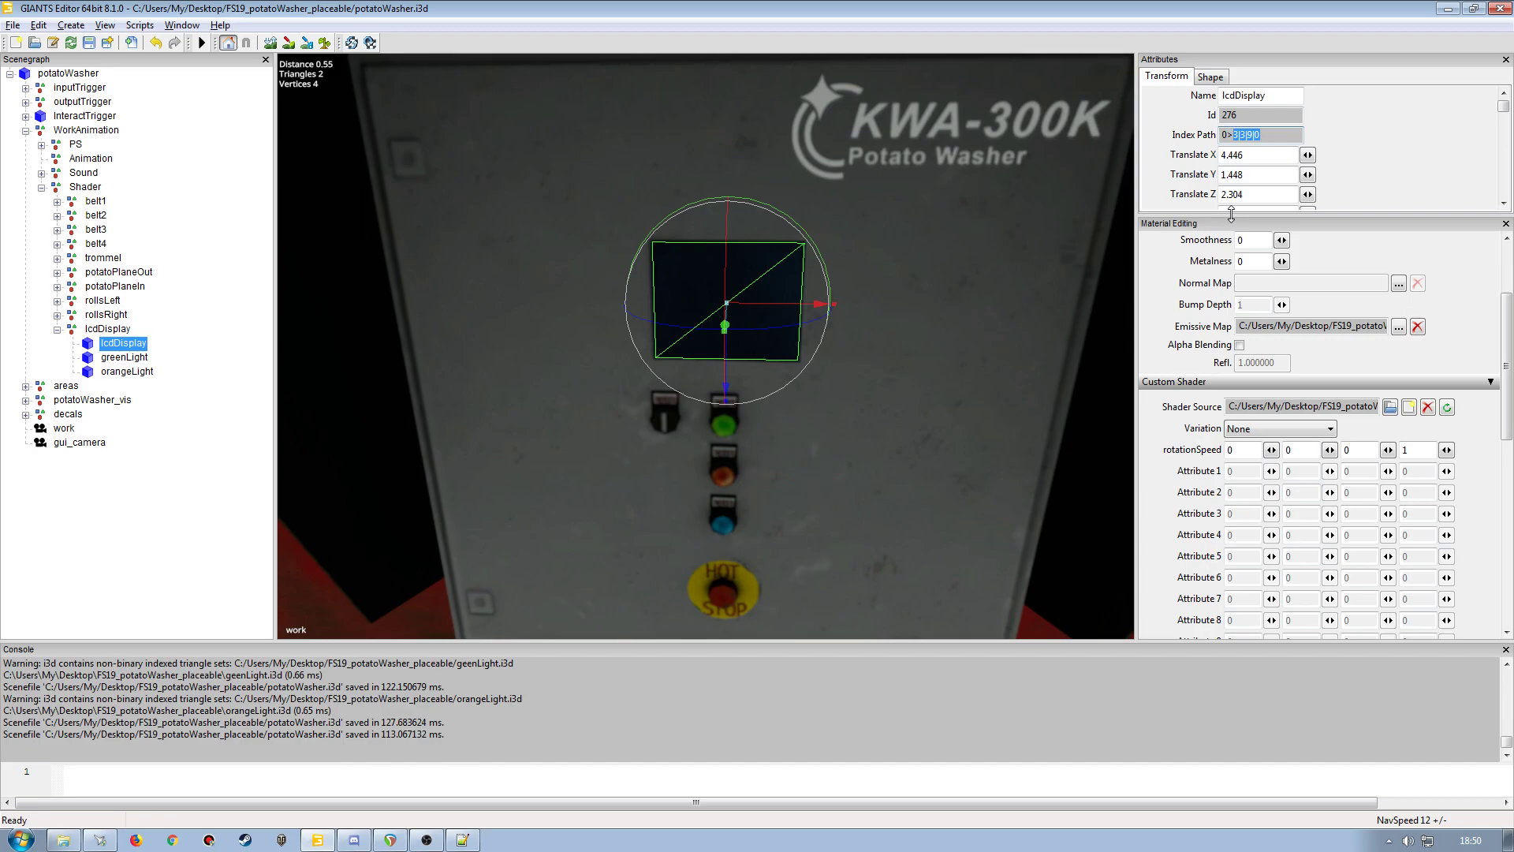
key("alt+Tab")
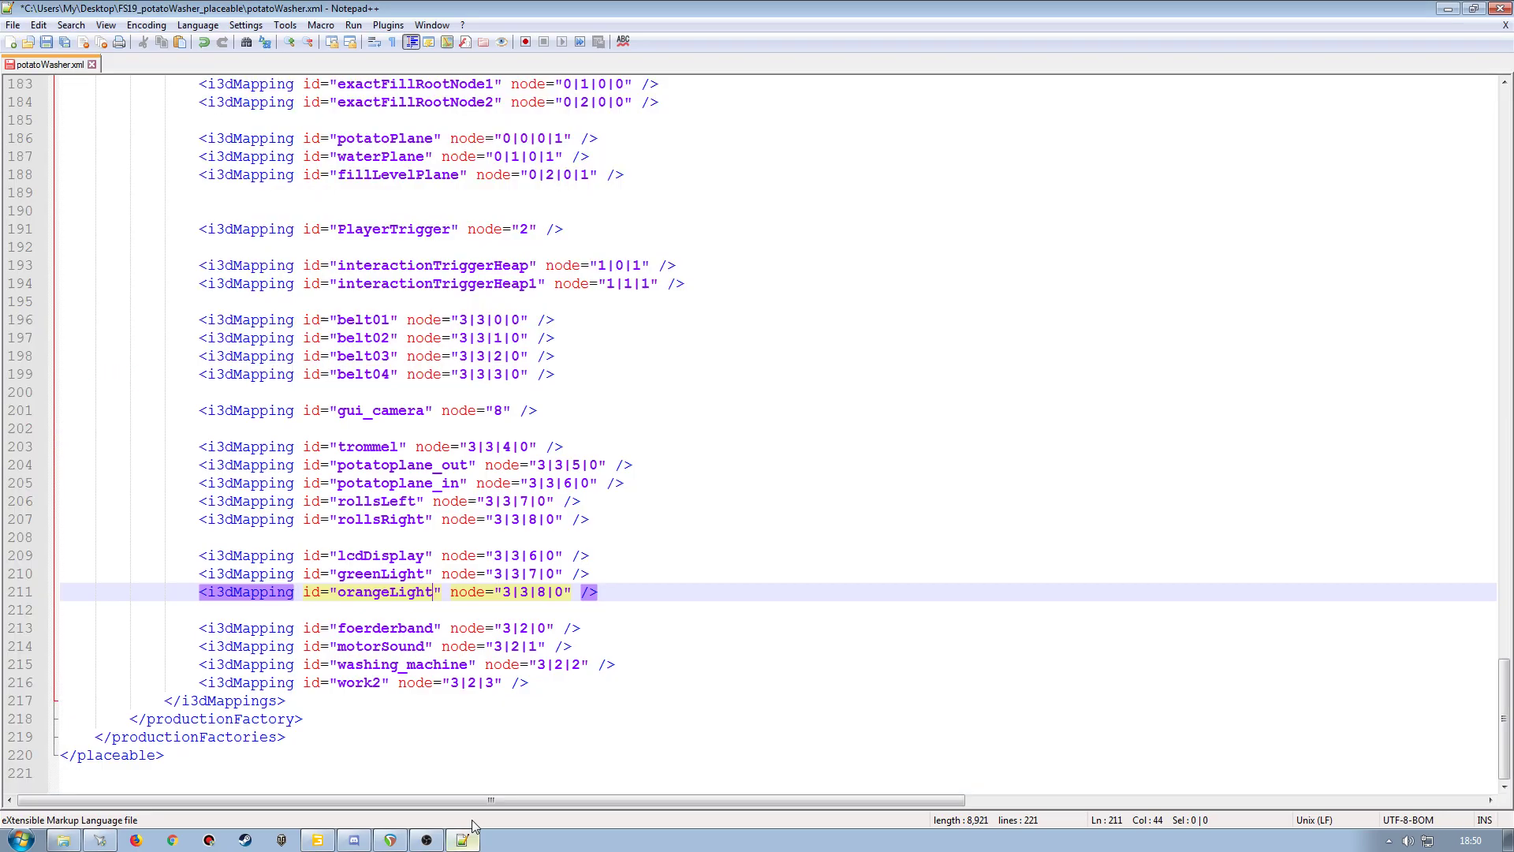
left_click_drag(555, 556, 495, 556)
key("ctrl+v")
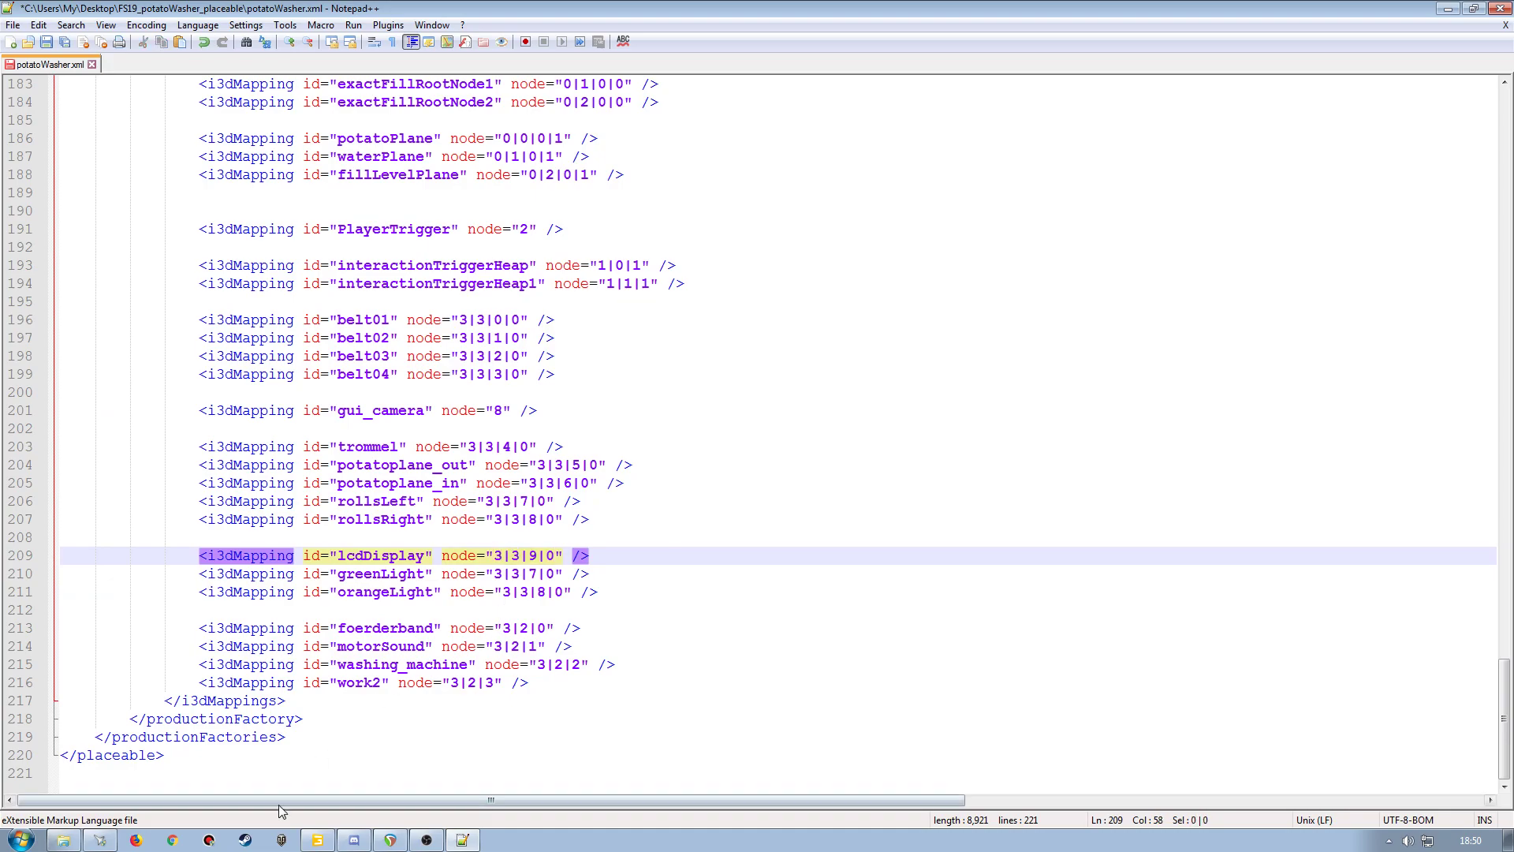
Copy the greenLight shape's index path from GIANTS Editor and set its i3dMapping node in Notepad++ to 3|3|9|1
key("alt+Tab")
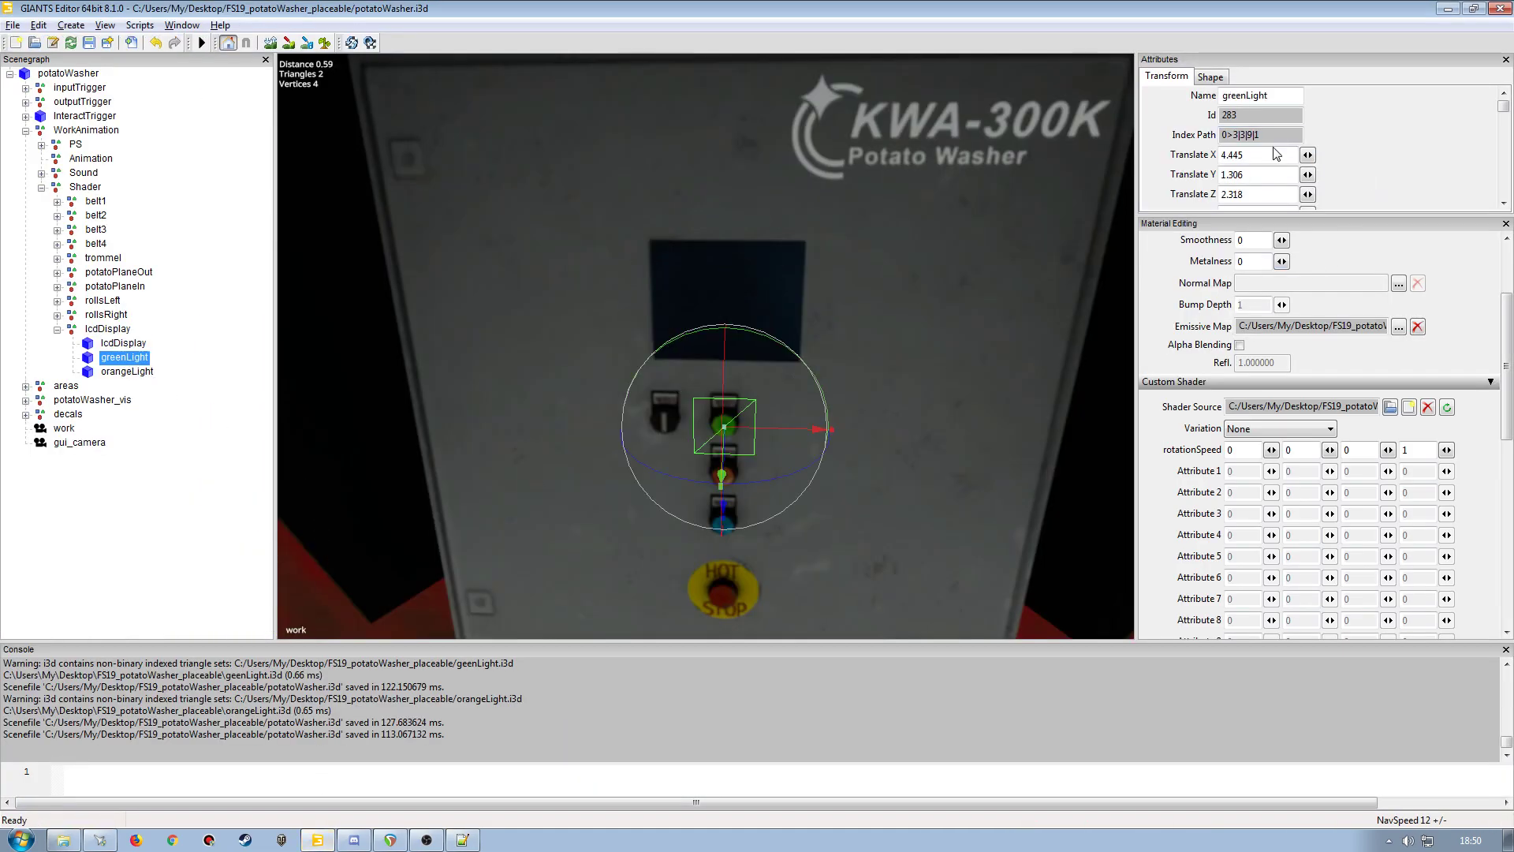
left_click_drag(1260, 134, 1231, 134)
key("ctrl+c")
left_click(460, 839)
key("Down")
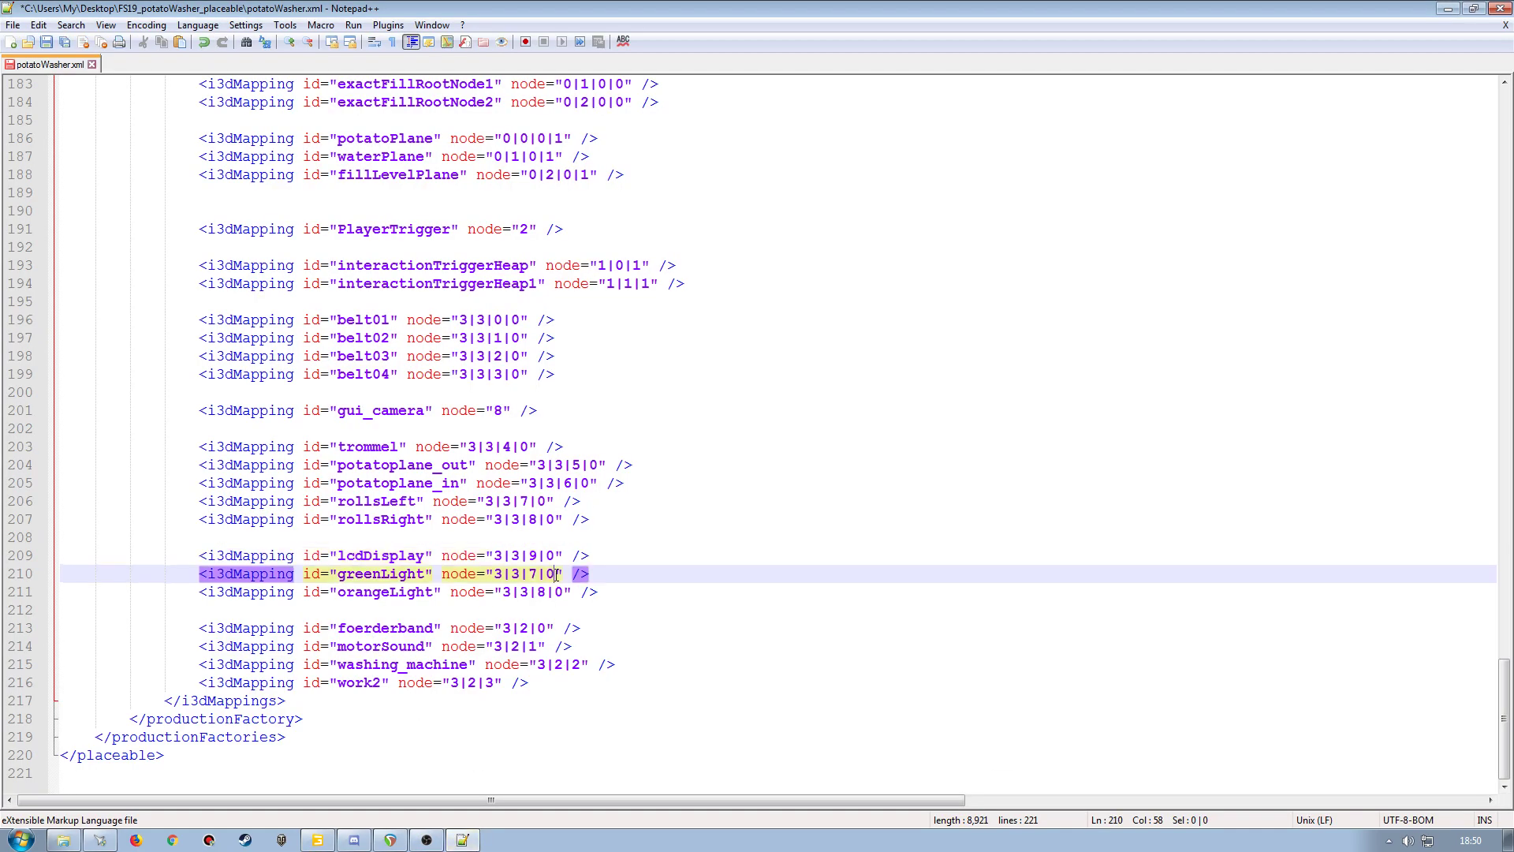
key("shift+Left")
key("shift+Left")
key("shift+Left")
key("shift+Left")
key("shift+Left")
key("shift+Left")
key("shift+Left")
key("ctrl+v")
Set the orangeLight i3dMapping node in Notepad++ to its GIANTS Editor index path 3|3|9|2 and save potatoWasher.xml
left_click(319, 837)
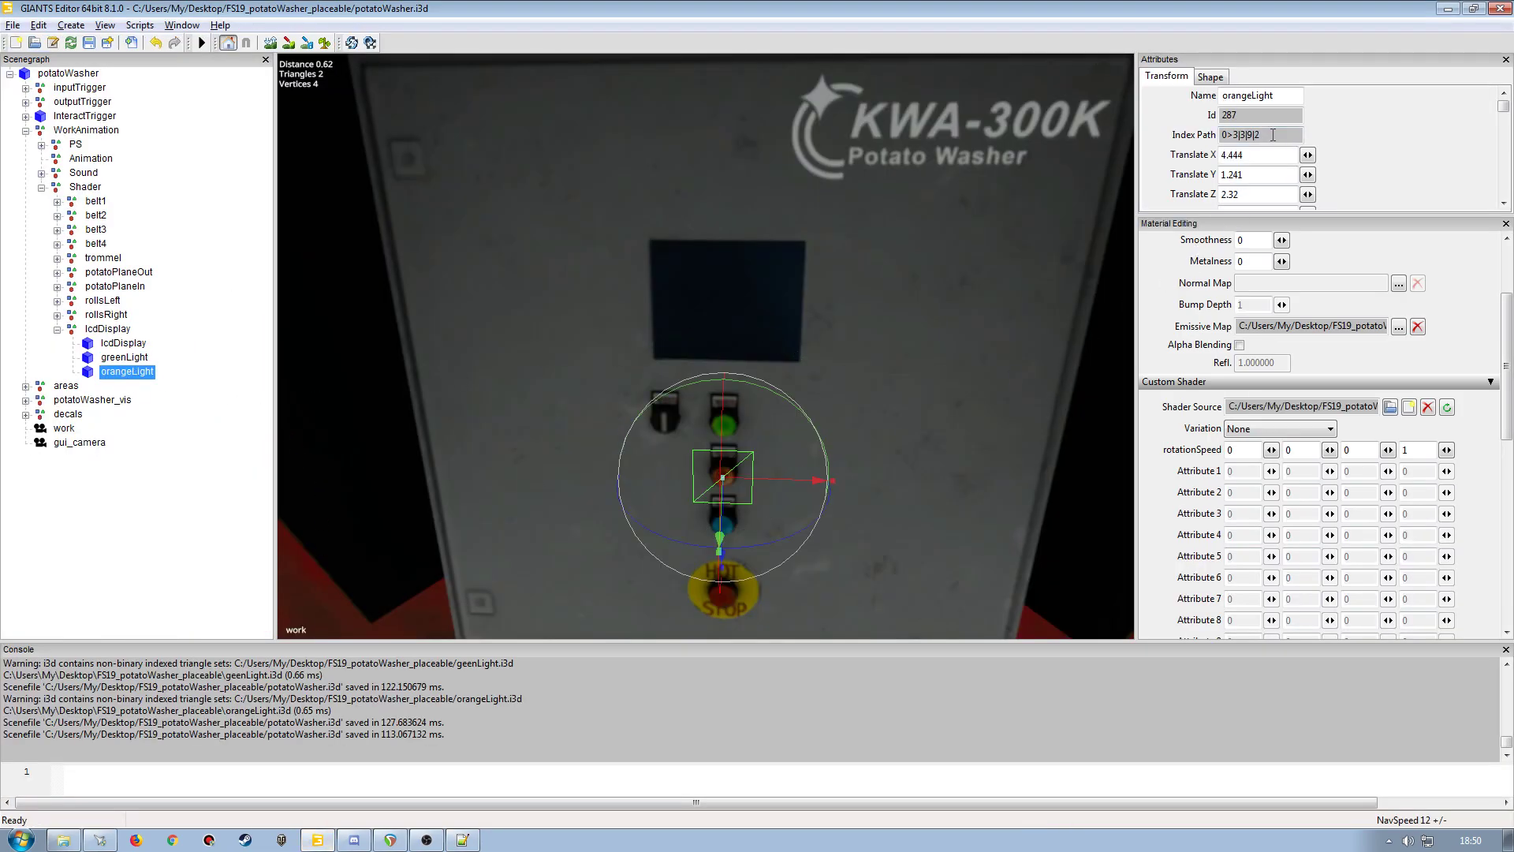
left_click_drag(1267, 134, 1232, 135)
left_click(462, 840)
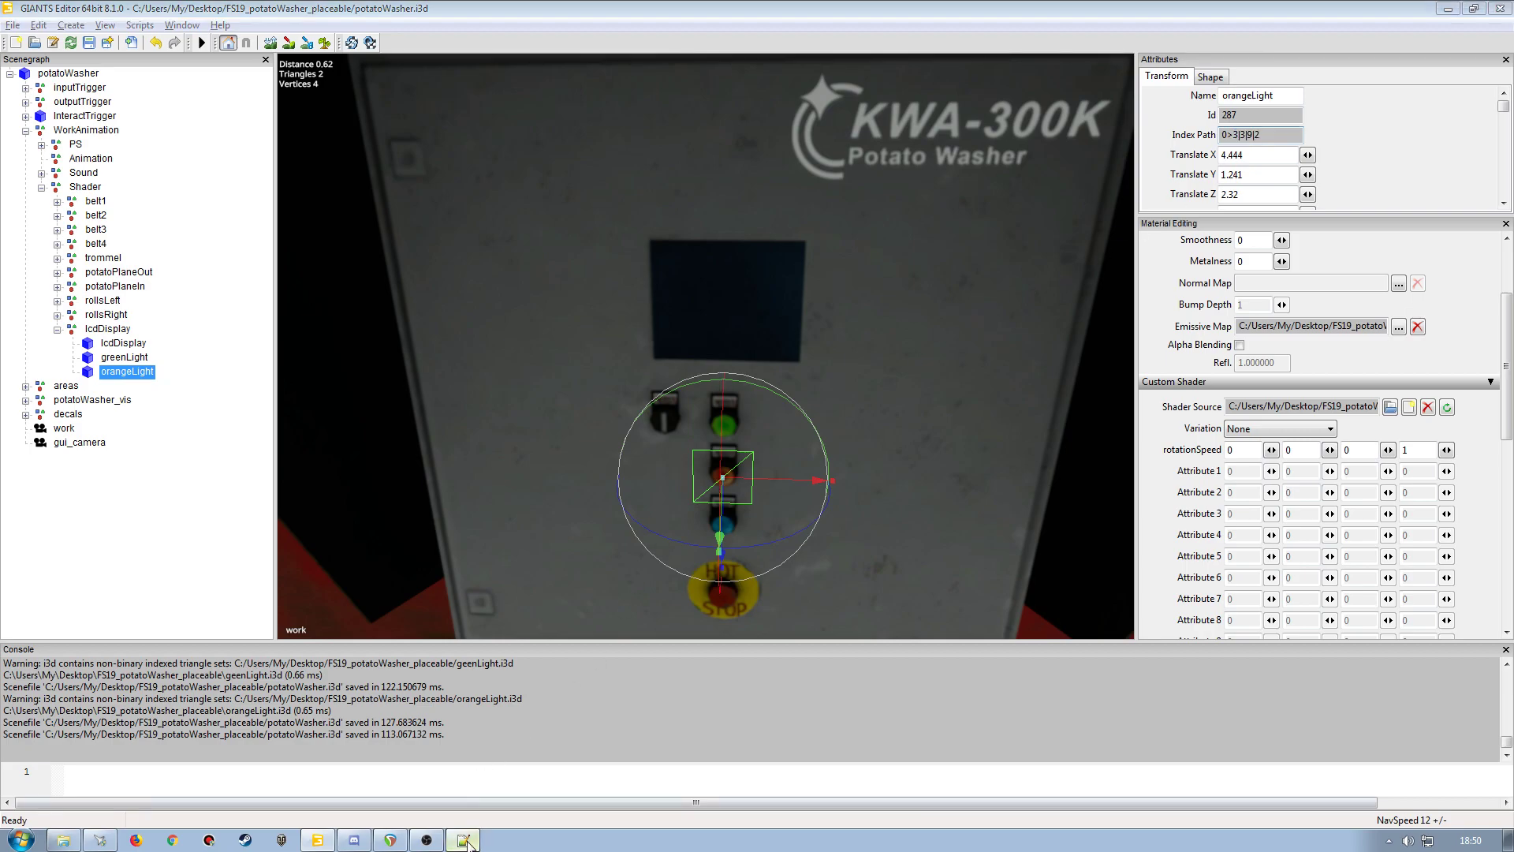
left_click_drag(432, 592, 362, 592)
left_click_drag(564, 593, 502, 592)
type("3|3|9|2")
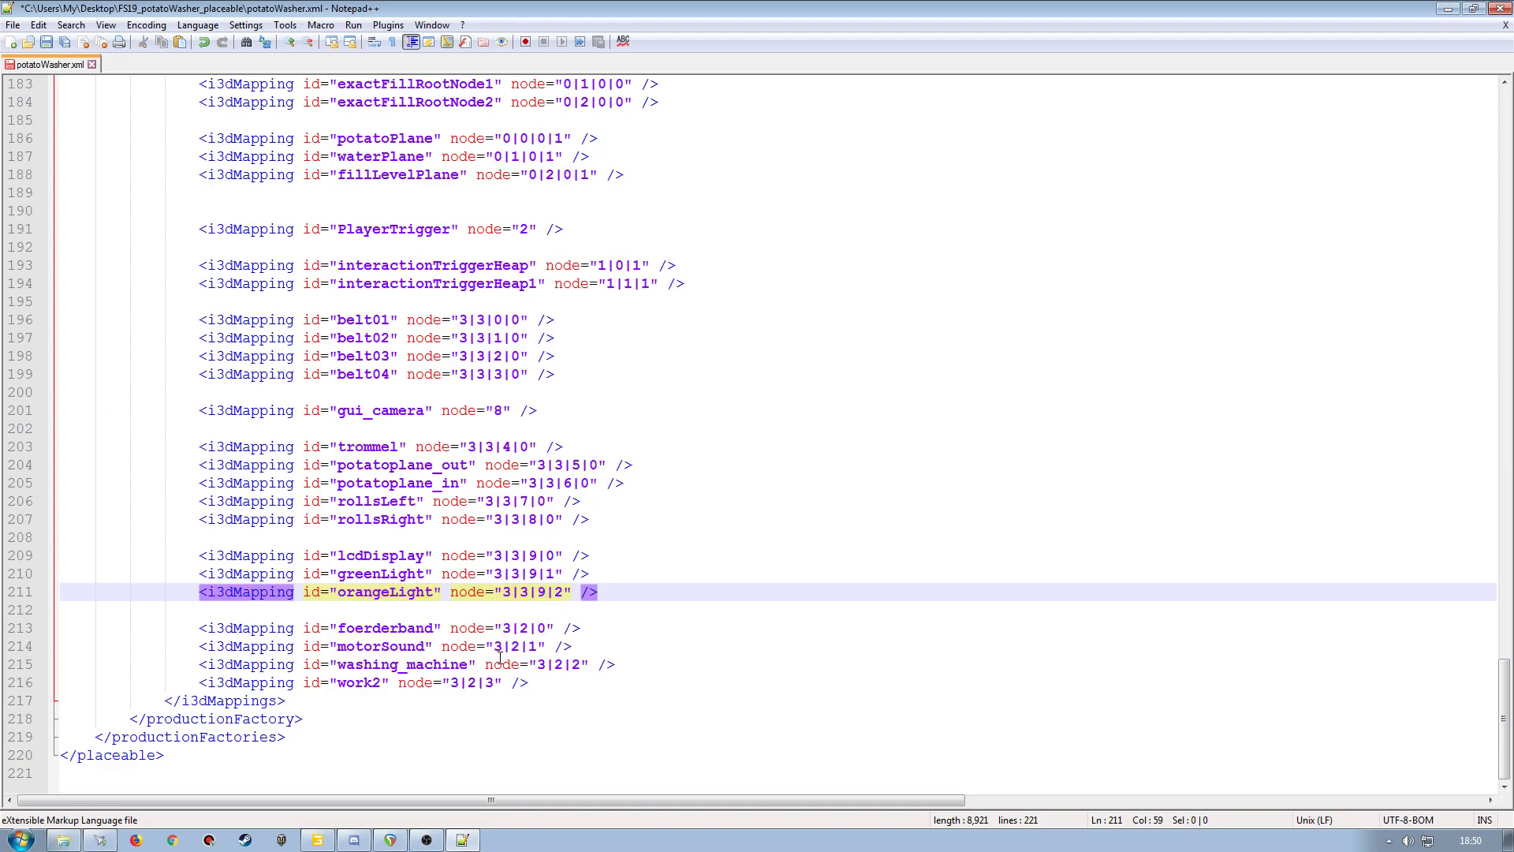
left_click(45, 41)
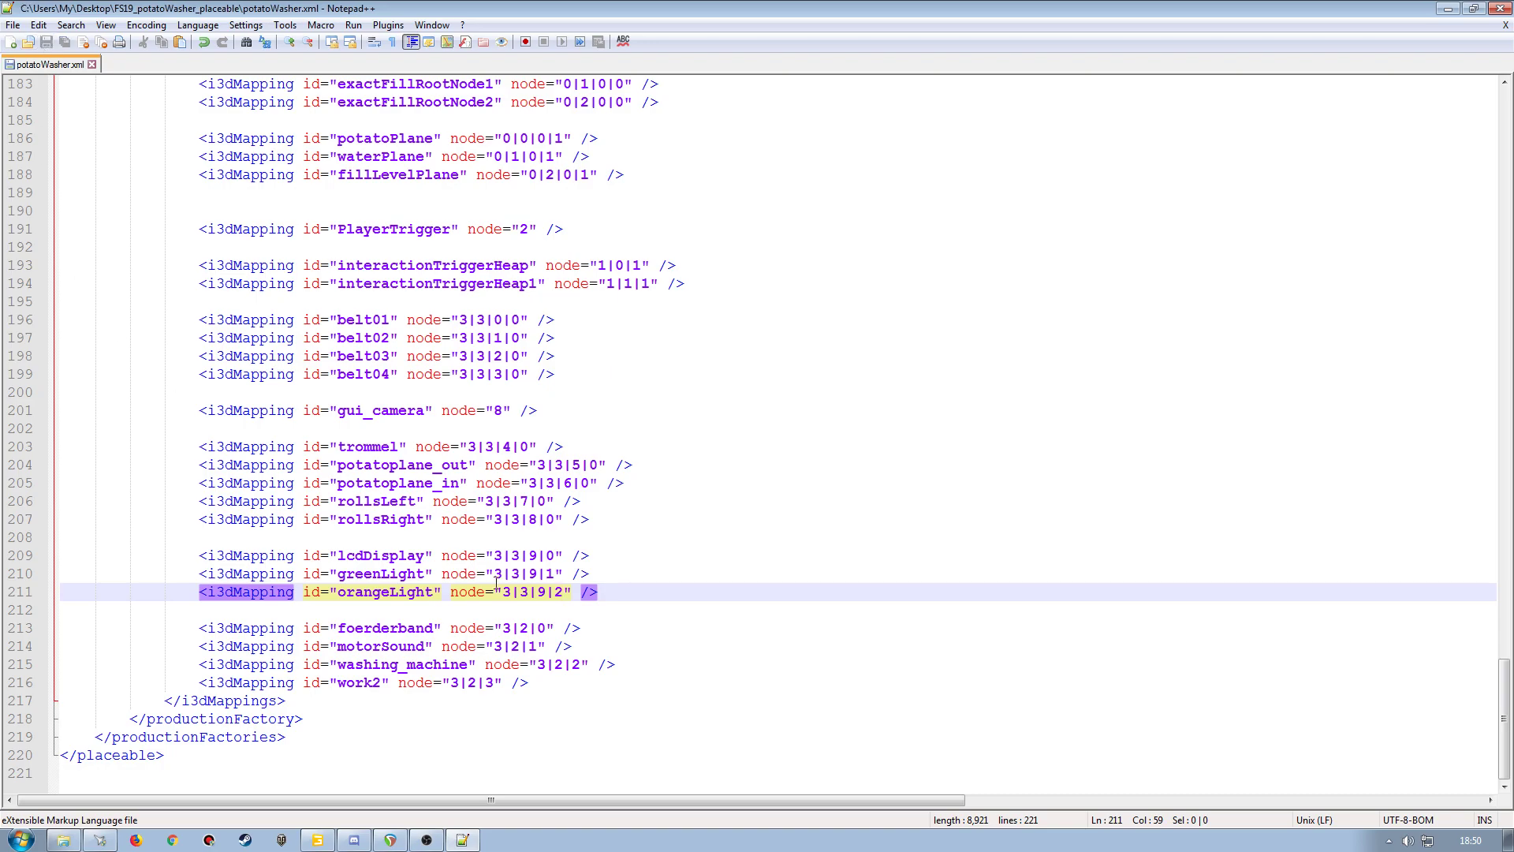
Review the shader entries and i3dMappings in potatoWasher.xml, and examine the potatoPlaneOut node on the washing drum in GIANTS Editor
scroll(518, 615, "up", 4)
scroll(518, 615, "up", 5)
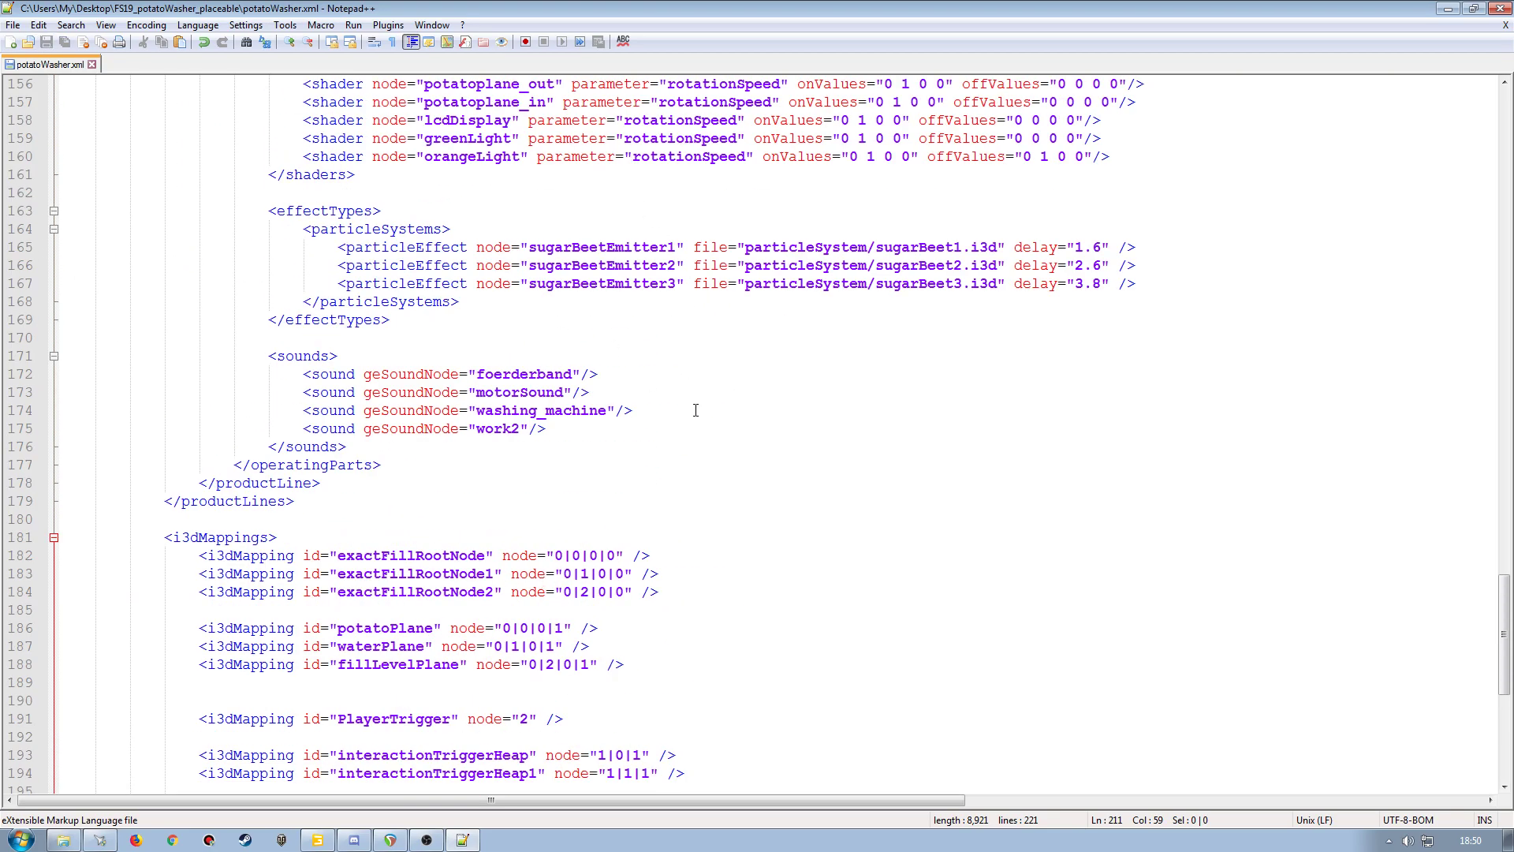
scroll(766, 450, "up", 4)
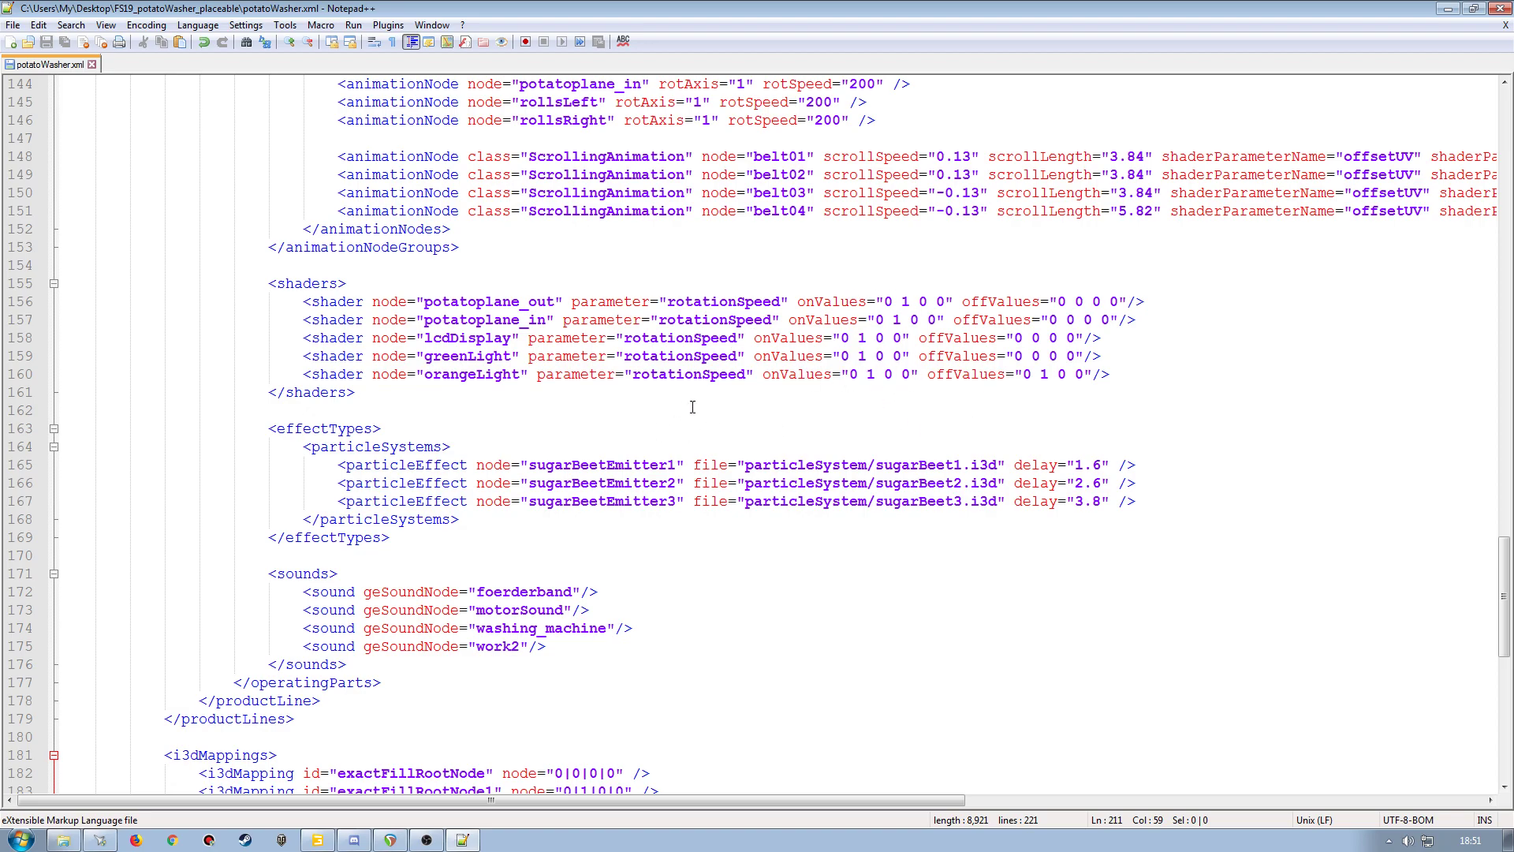
scroll(710, 483, "down", 13)
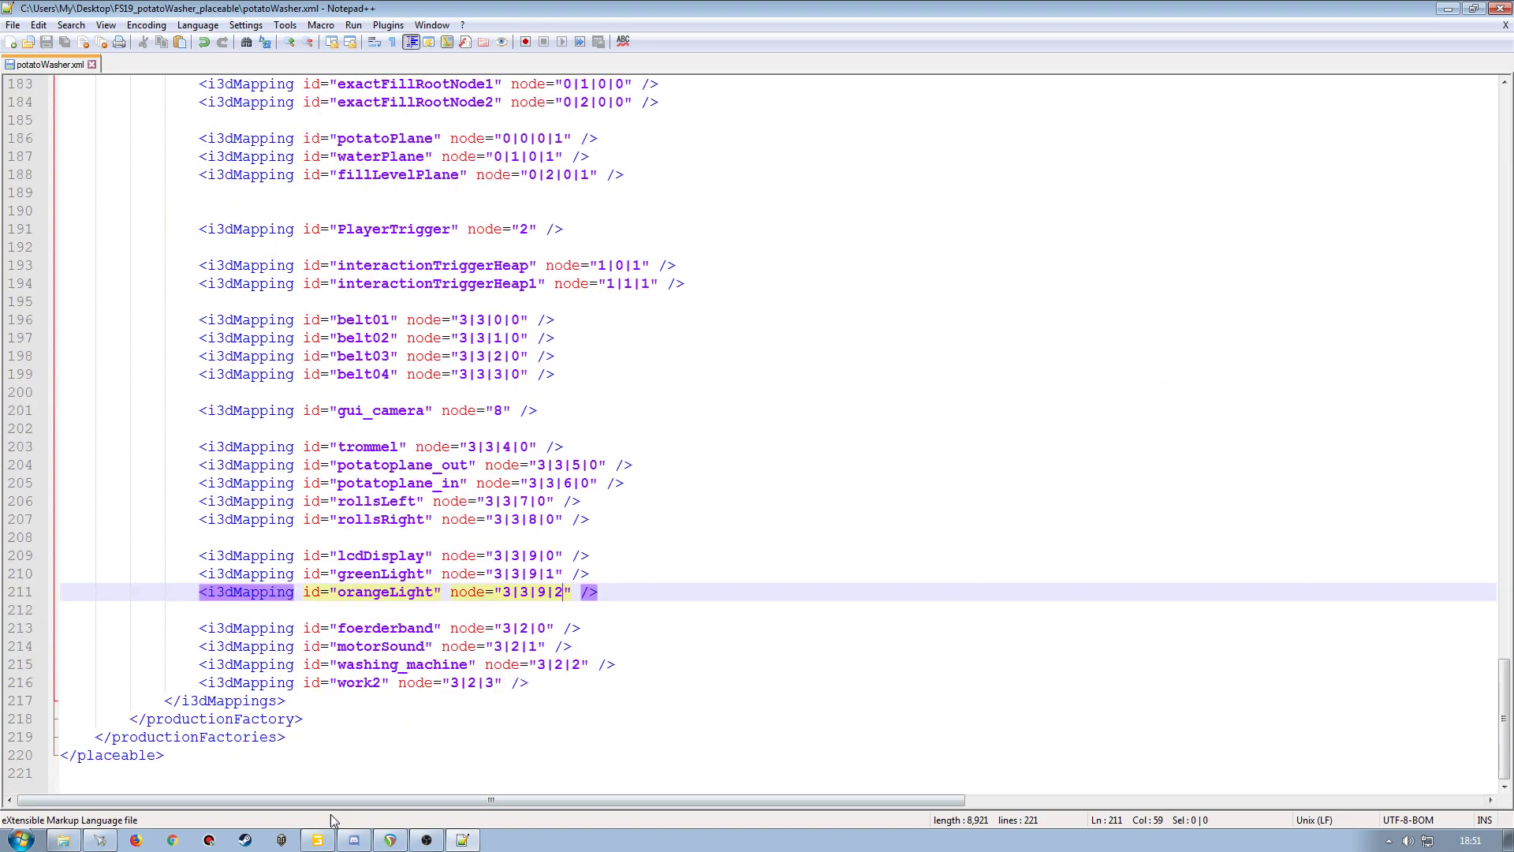
left_click(318, 840)
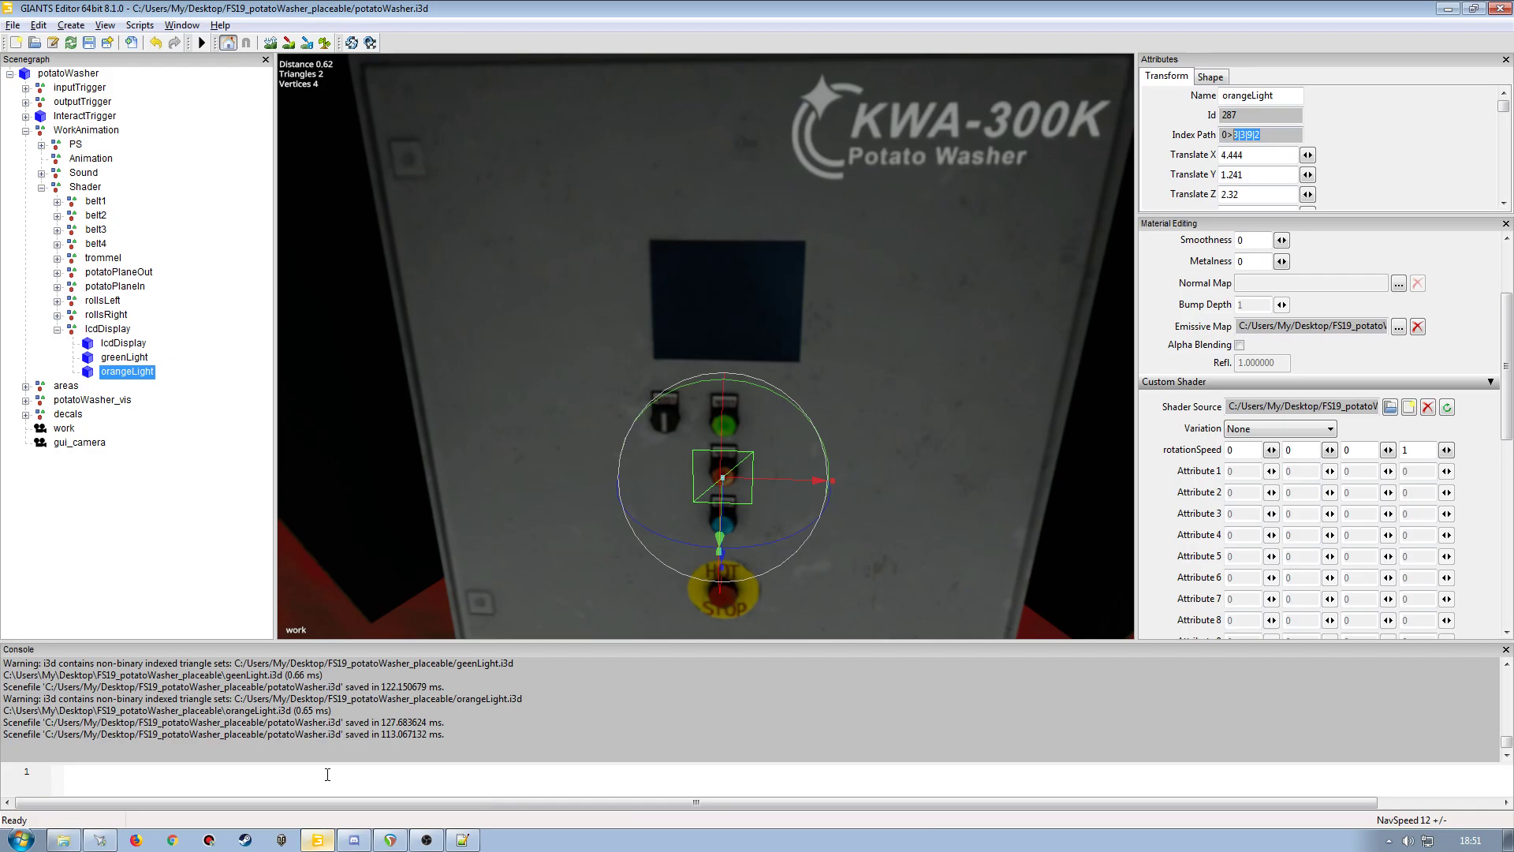
left_click(58, 329)
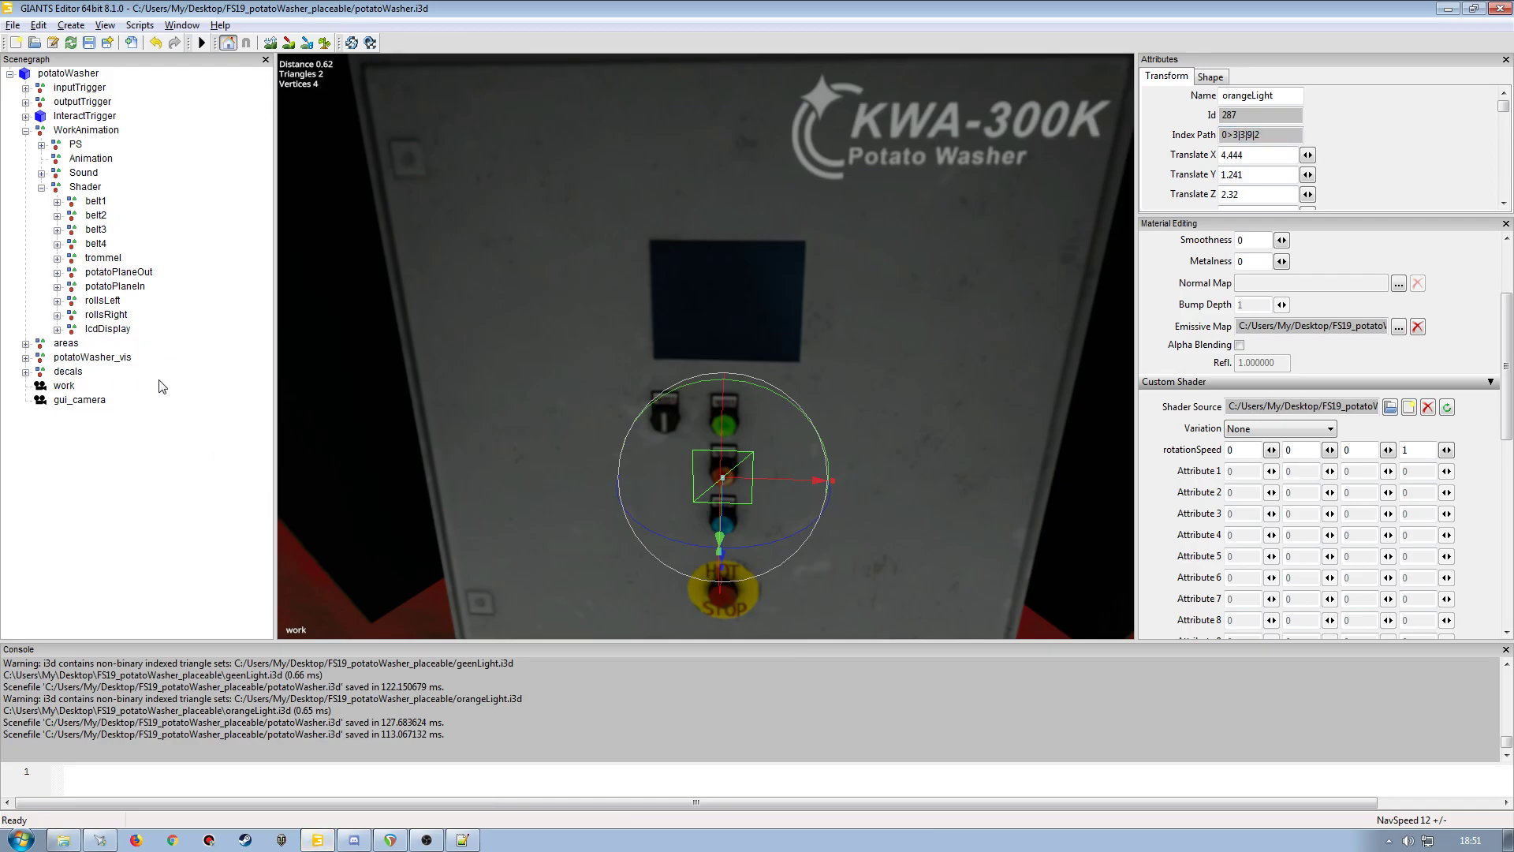
left_click(123, 272)
left_click_drag(477, 364, 505, 387, "alt")
scroll(495, 358, "down", 5)
scroll(496, 341, "up", 3)
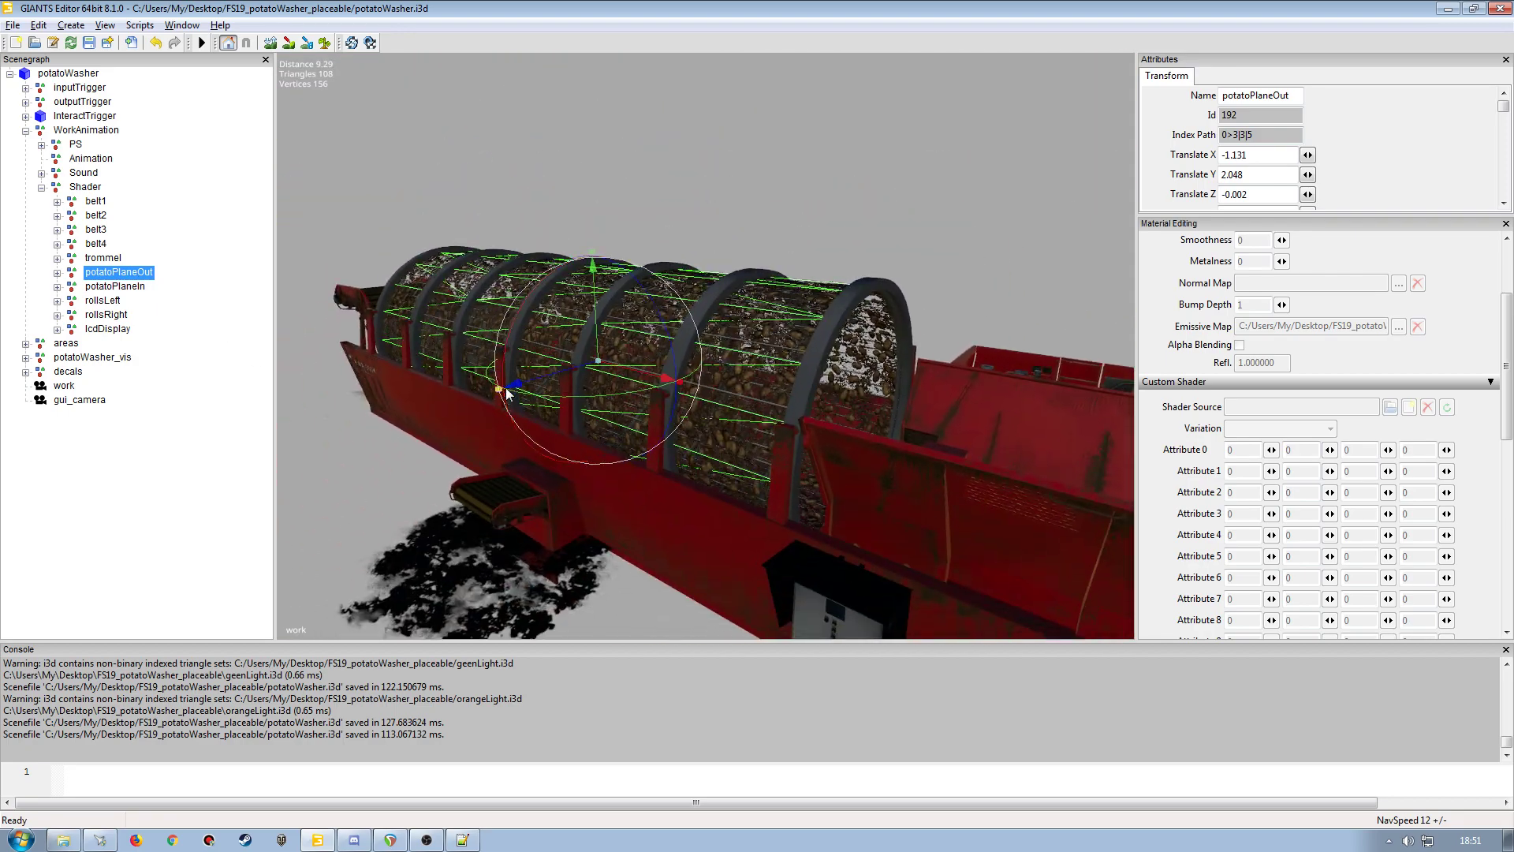
left_click(464, 840)
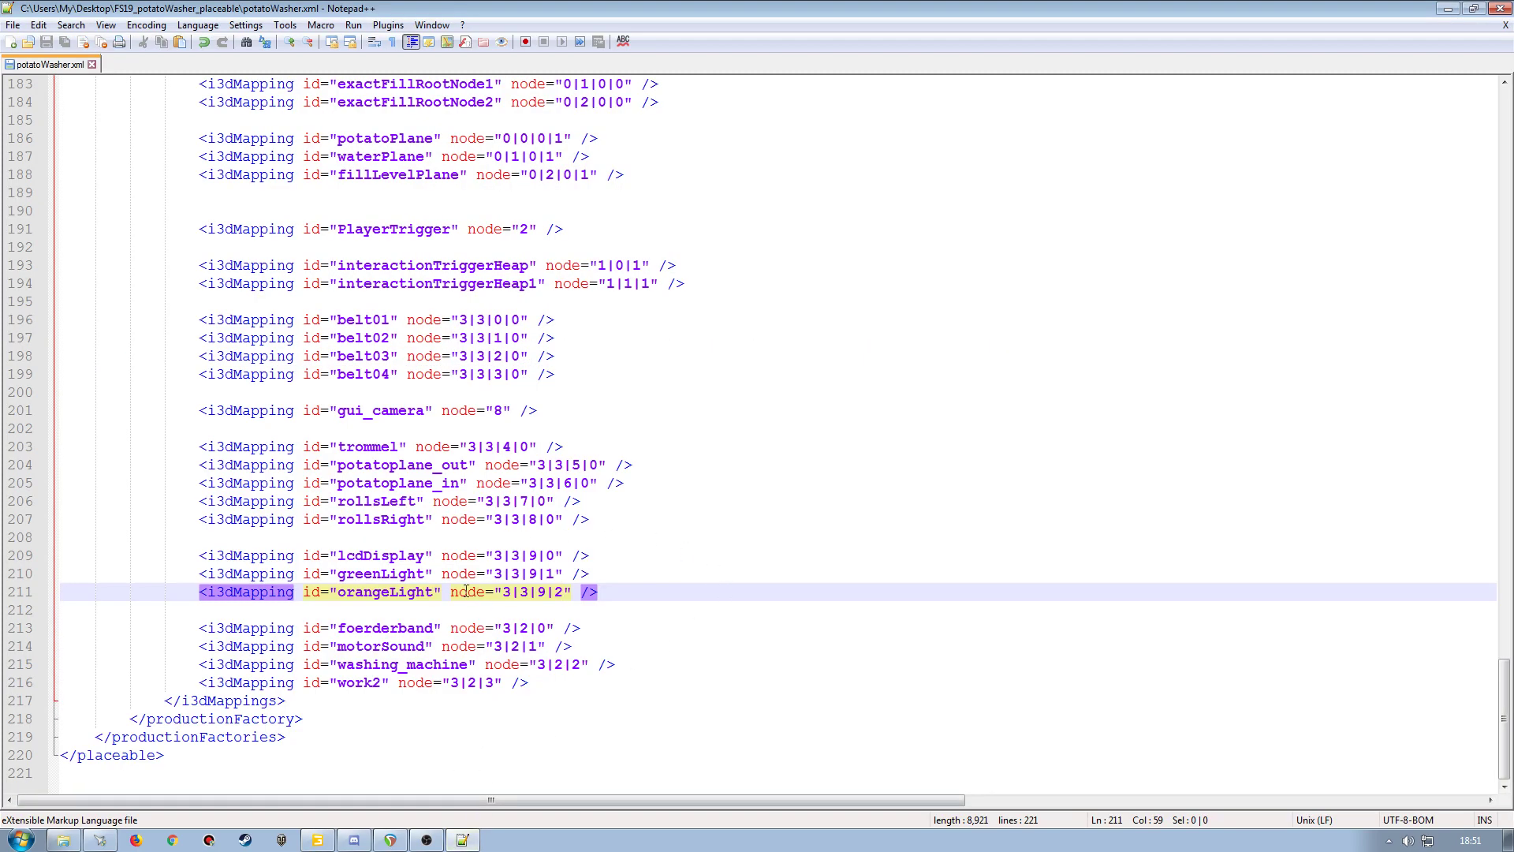
scroll(545, 511, "up", 10)
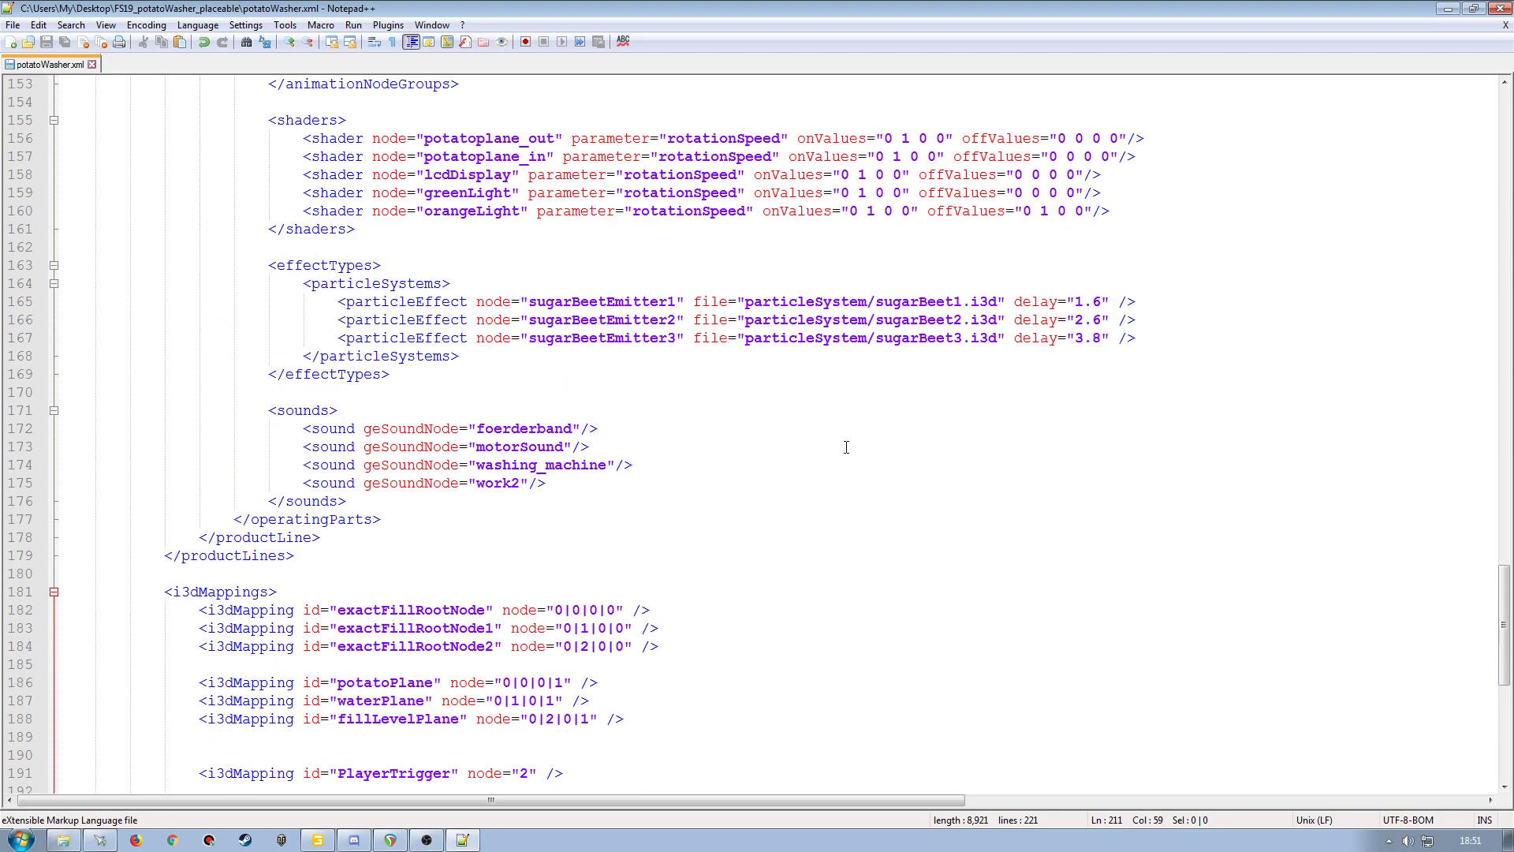
scroll(605, 455, "up", 2)
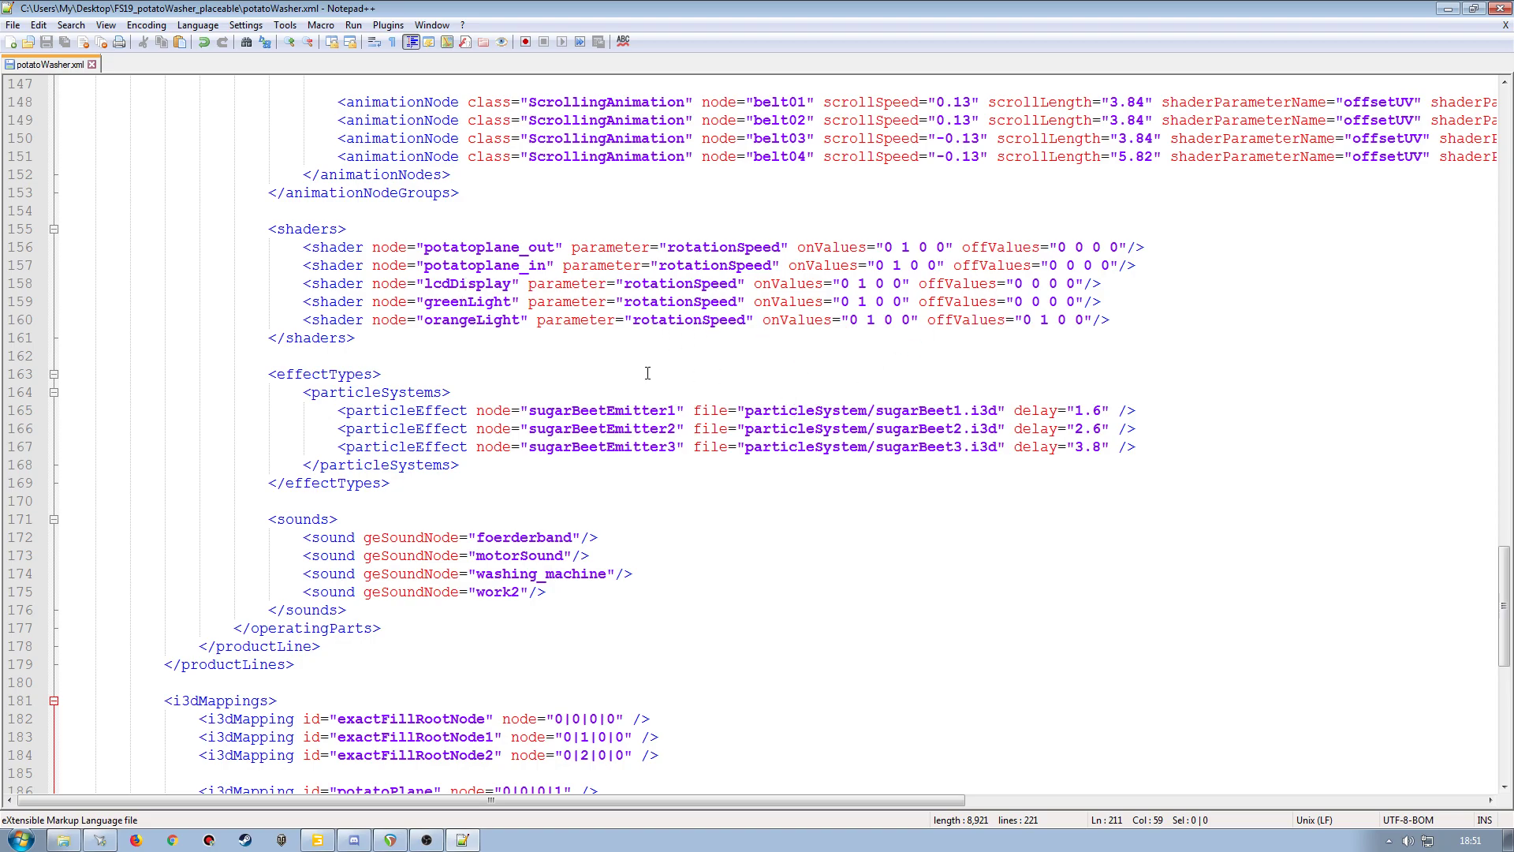
Switch to GIANTS Editor, collapse the Shader group, view the drum from its open end and clear the selection
left_click(317, 839)
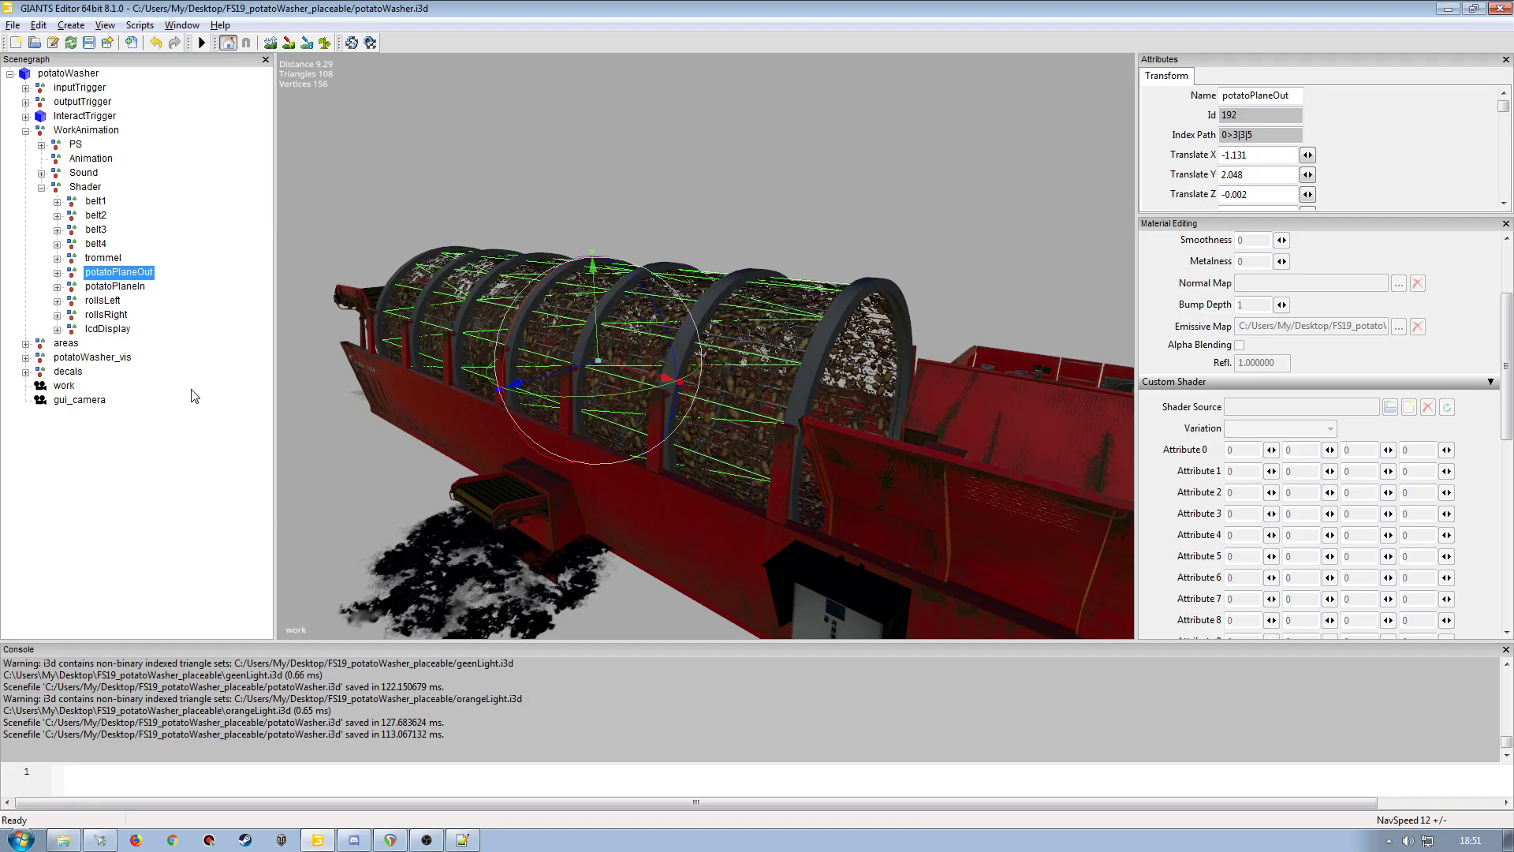
left_click(41, 187)
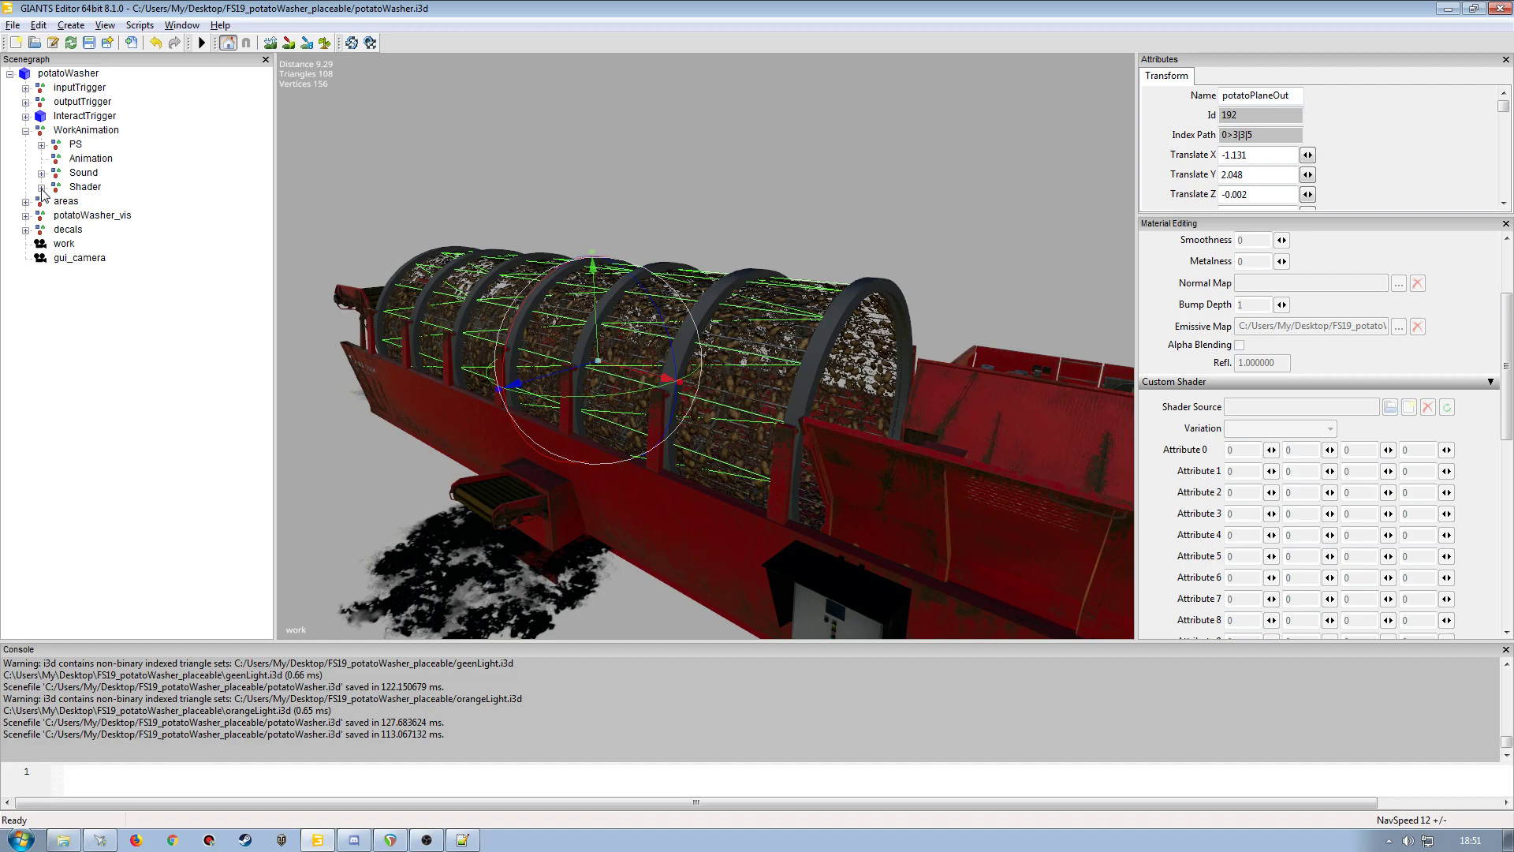
left_click_drag(534, 442, 290, 394, "alt")
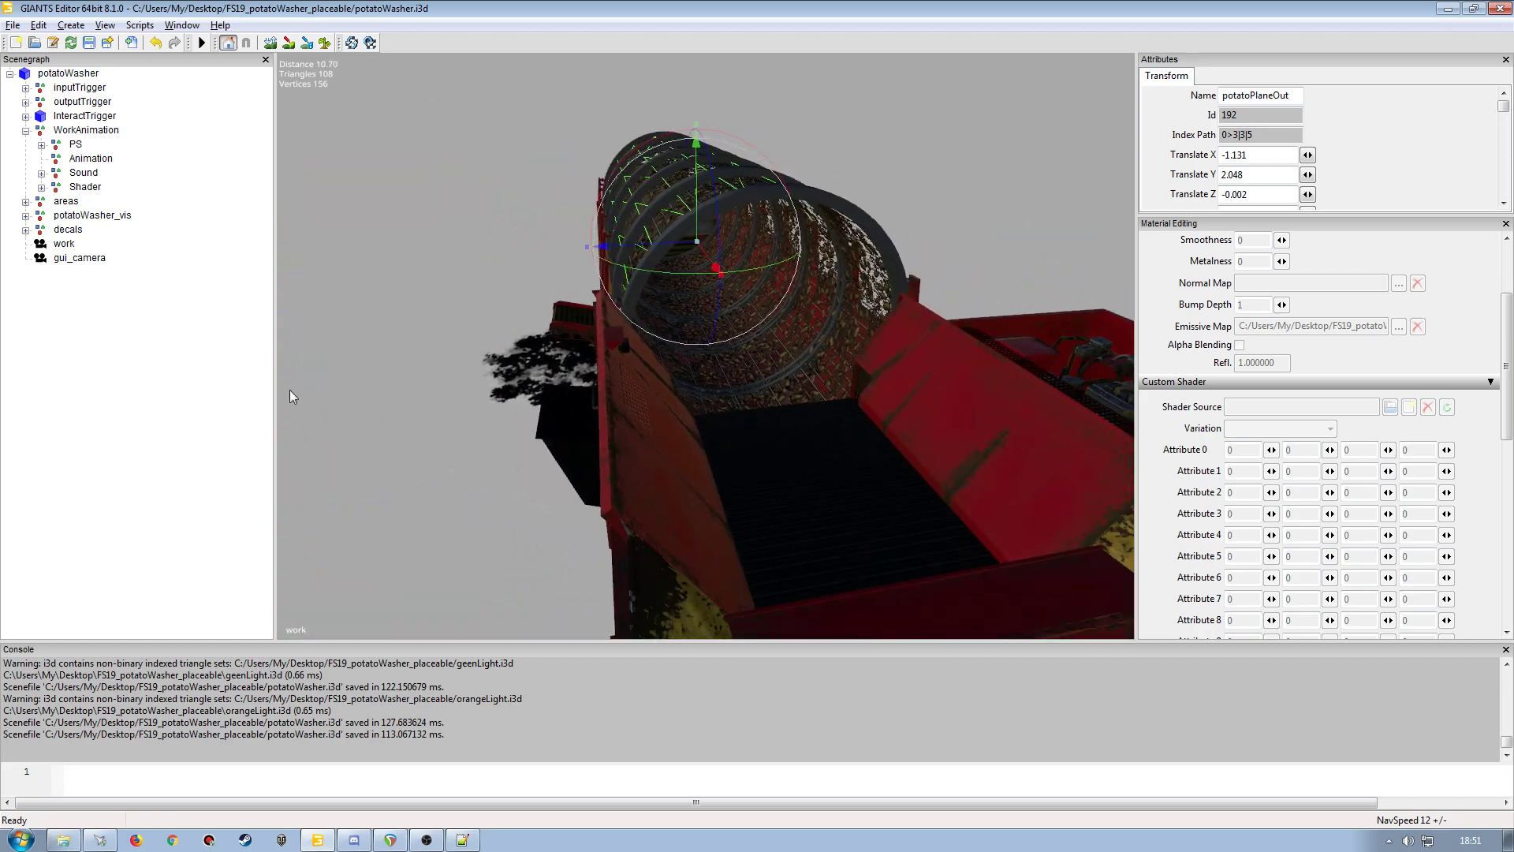
left_click(290, 390)
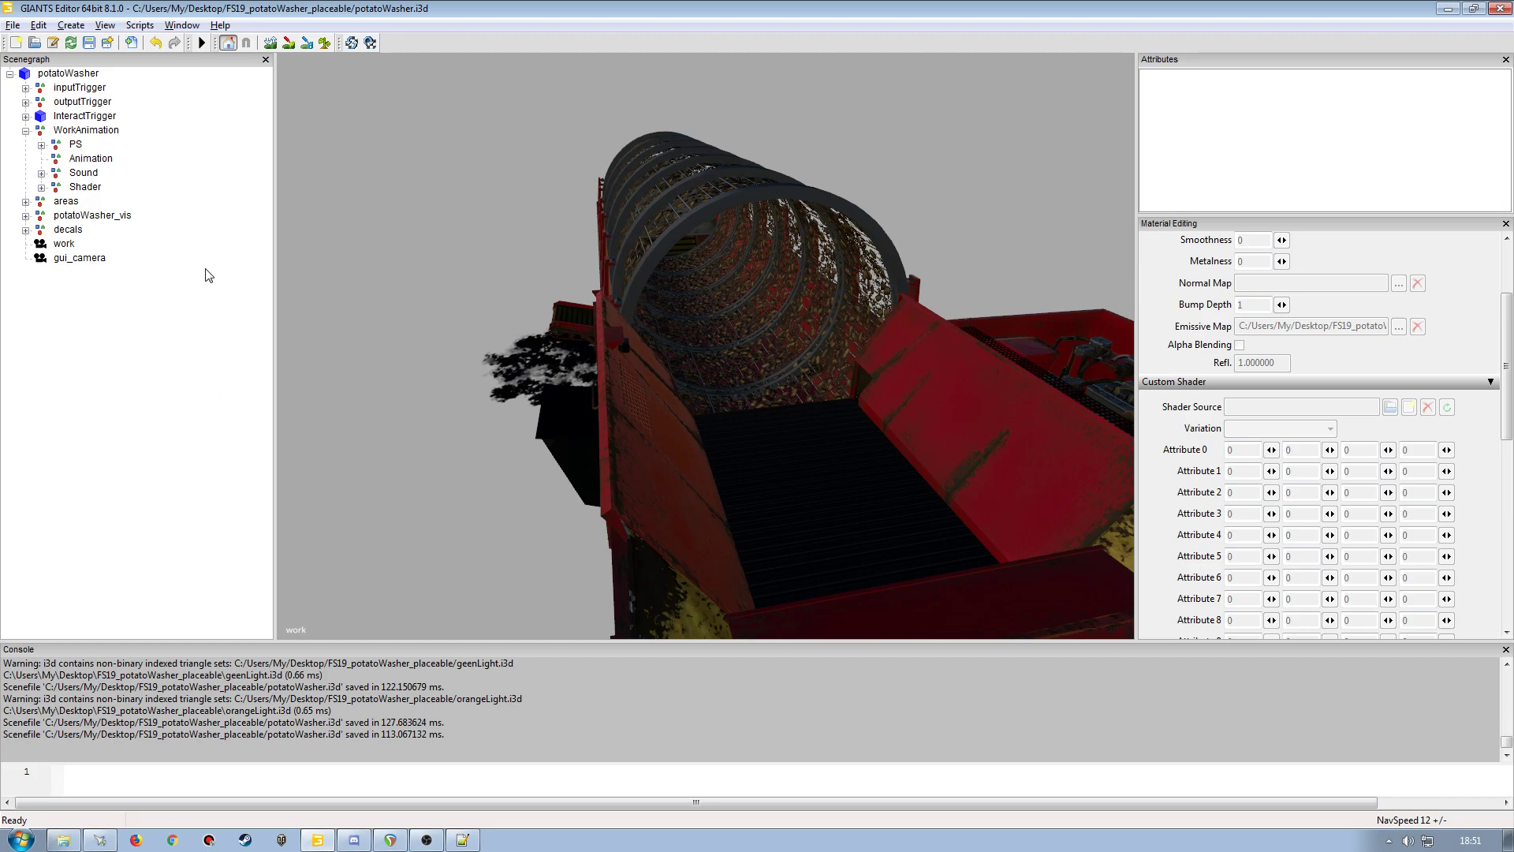
Close Notepad++ with potatoWasher.xml and save the potatoWasher.i3d scene in GIANTS Editor
left_click(463, 839)
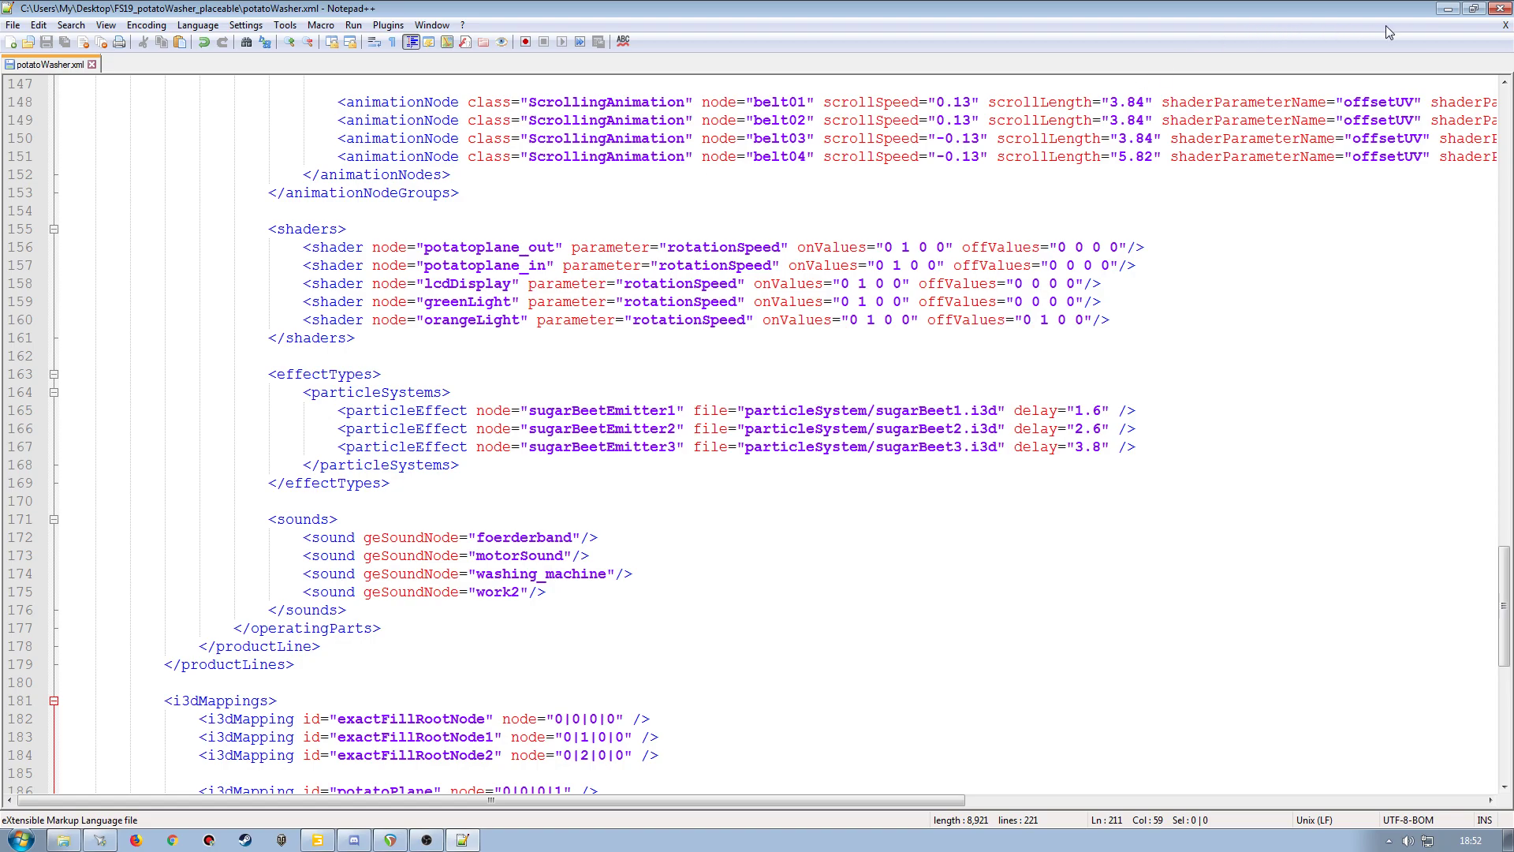
left_click(1500, 8)
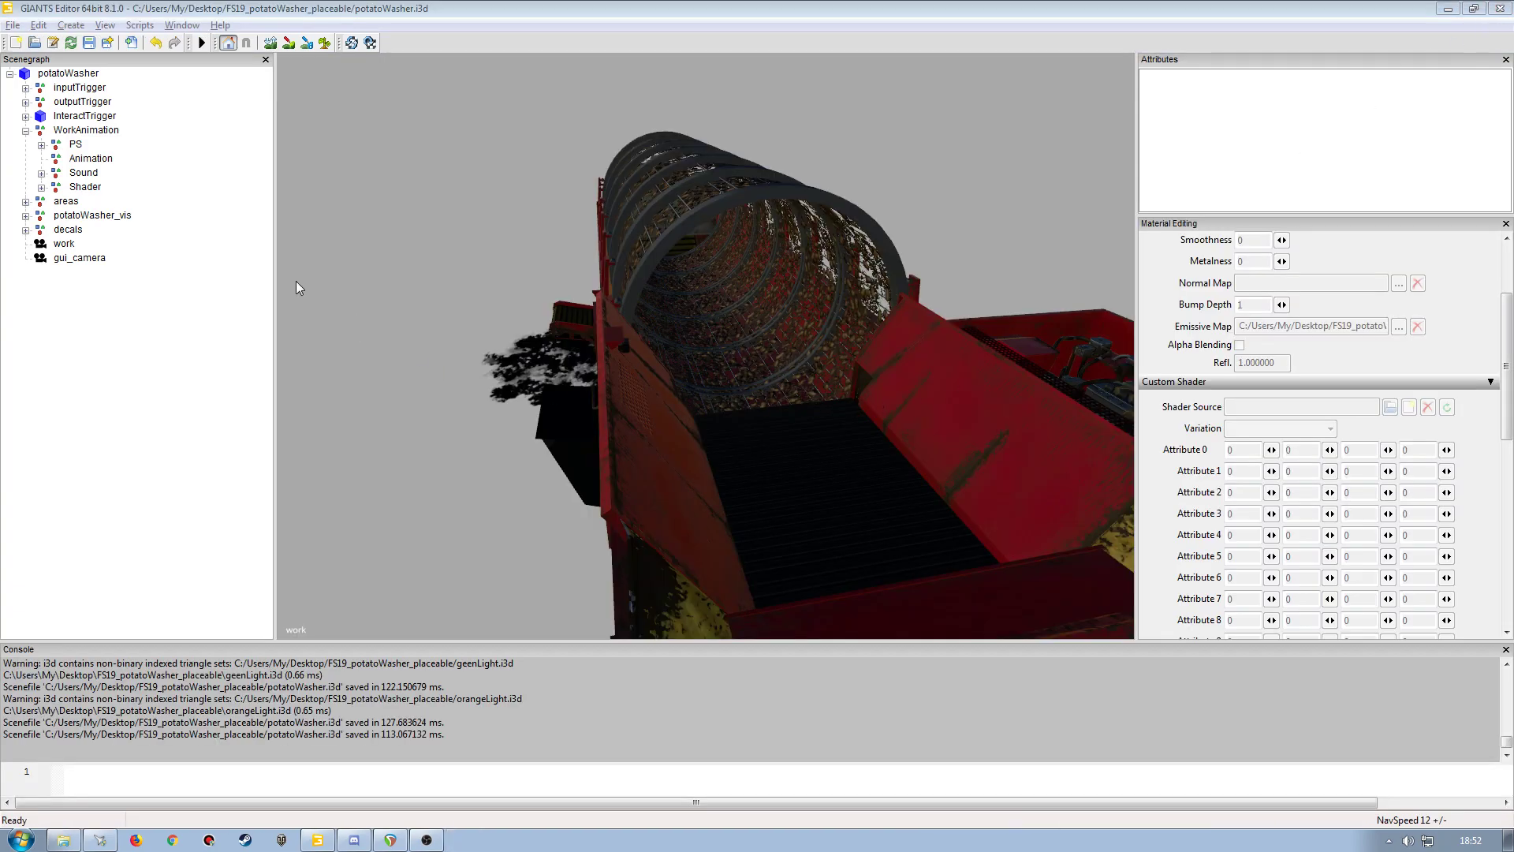
left_click(89, 42)
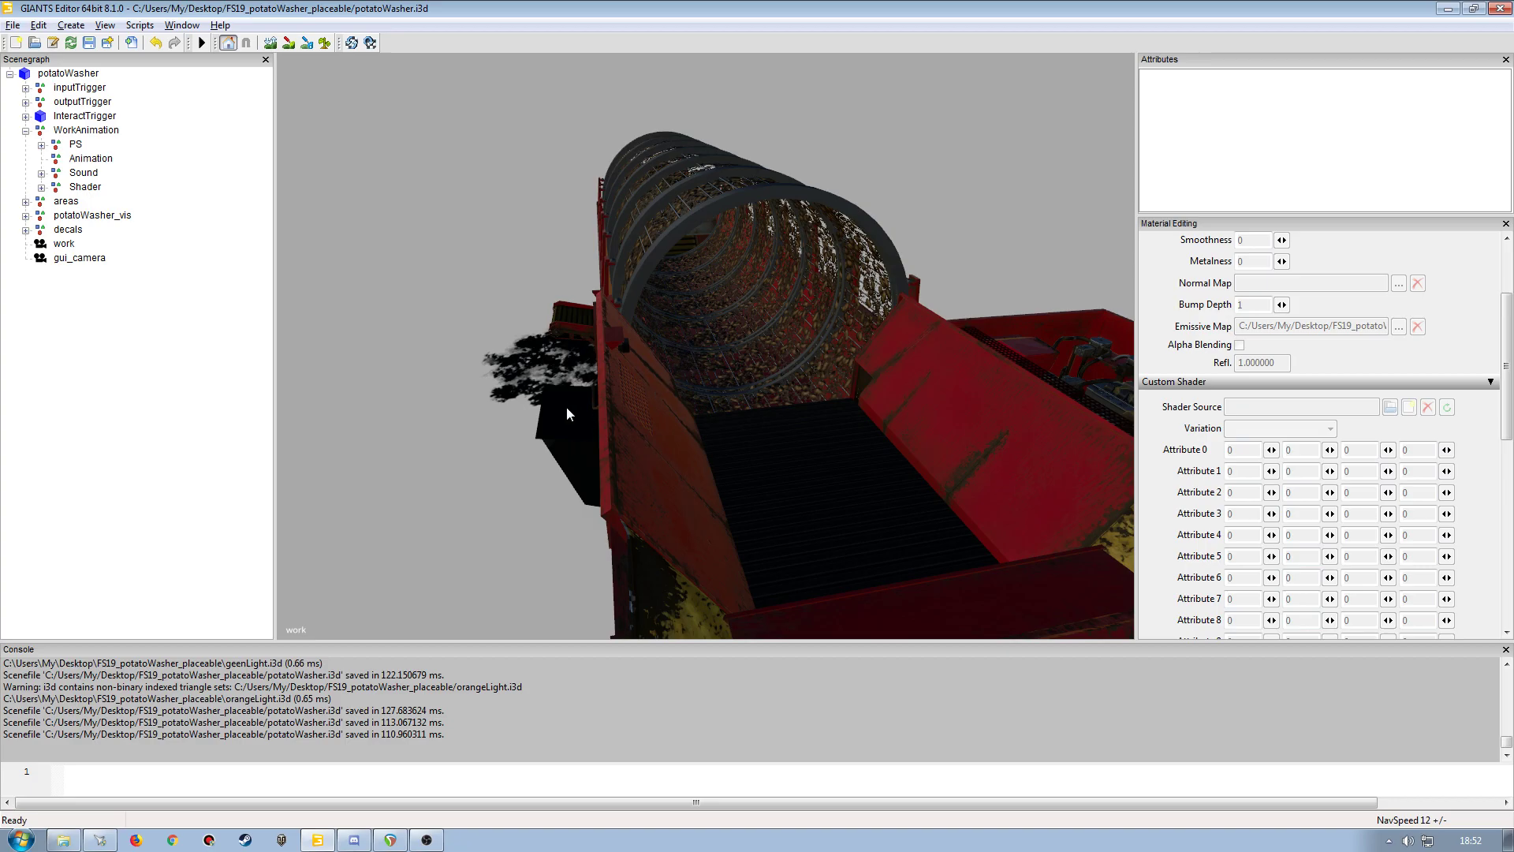
Examine the washing drum and the small side conveyor, then return to a view into the drum's open end
middle_click_drag(566, 407, 581, 413, "alt")
scroll(581, 413, "up", 4)
left_click_drag(567, 343, 579, 371, "alt")
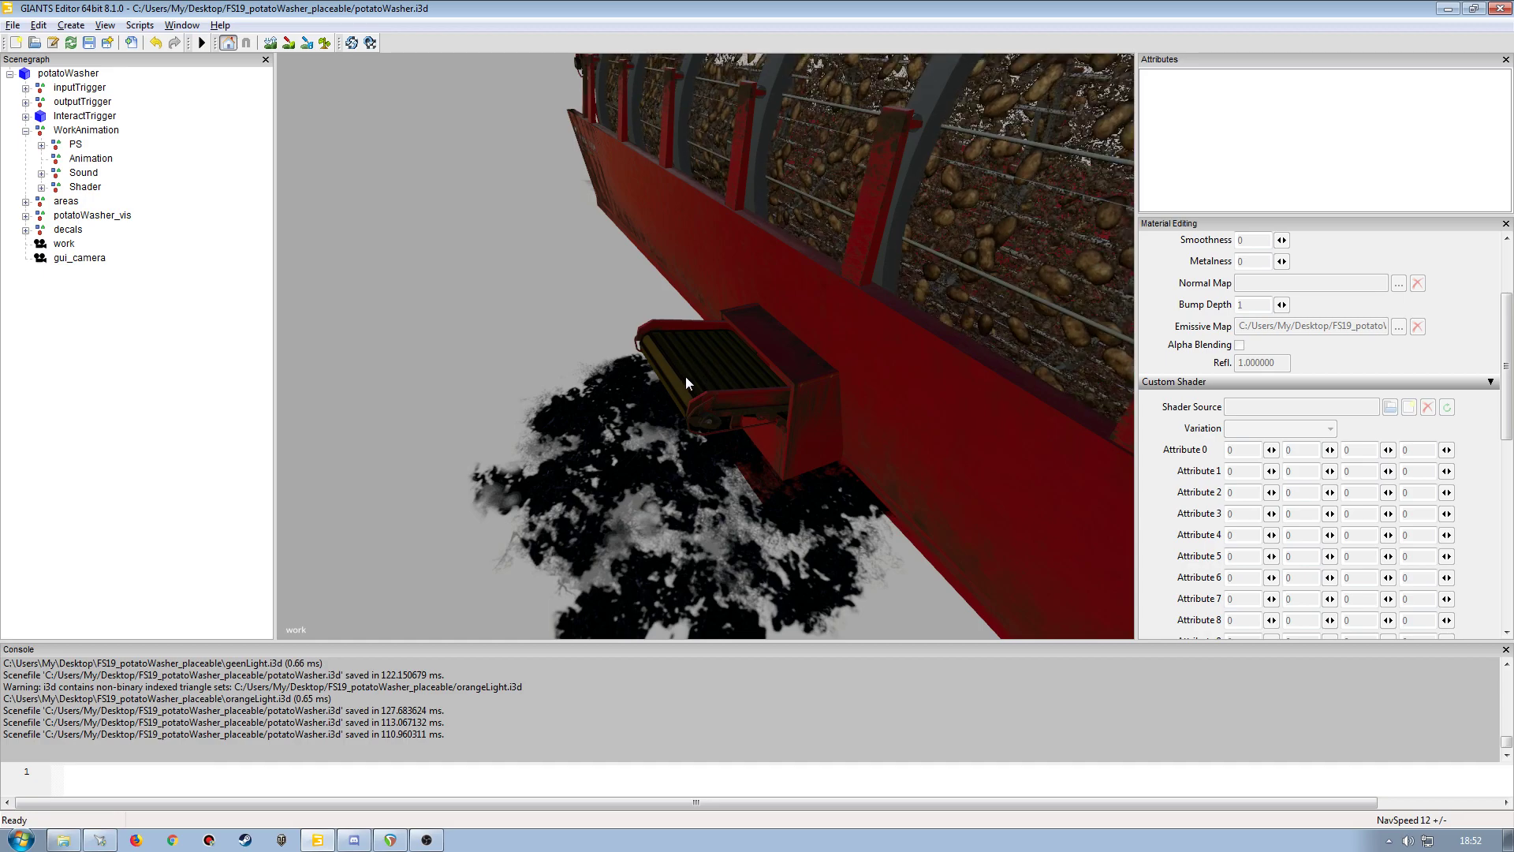
left_click_drag(685, 376, 675, 297, "alt")
scroll(774, 333, "up", 4)
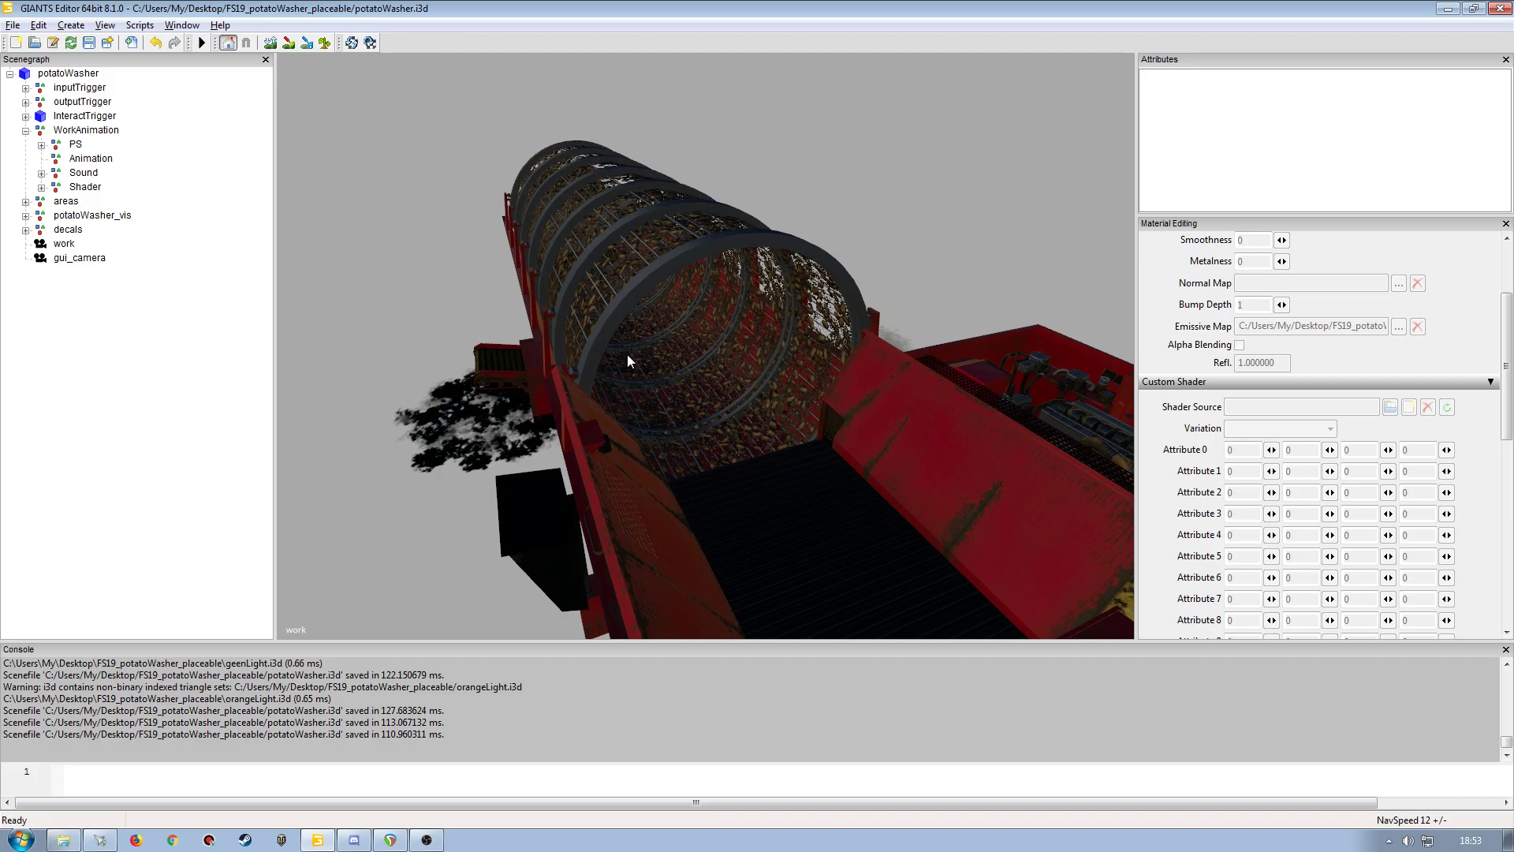
left_click_drag(630, 357, 758, 398, "alt")
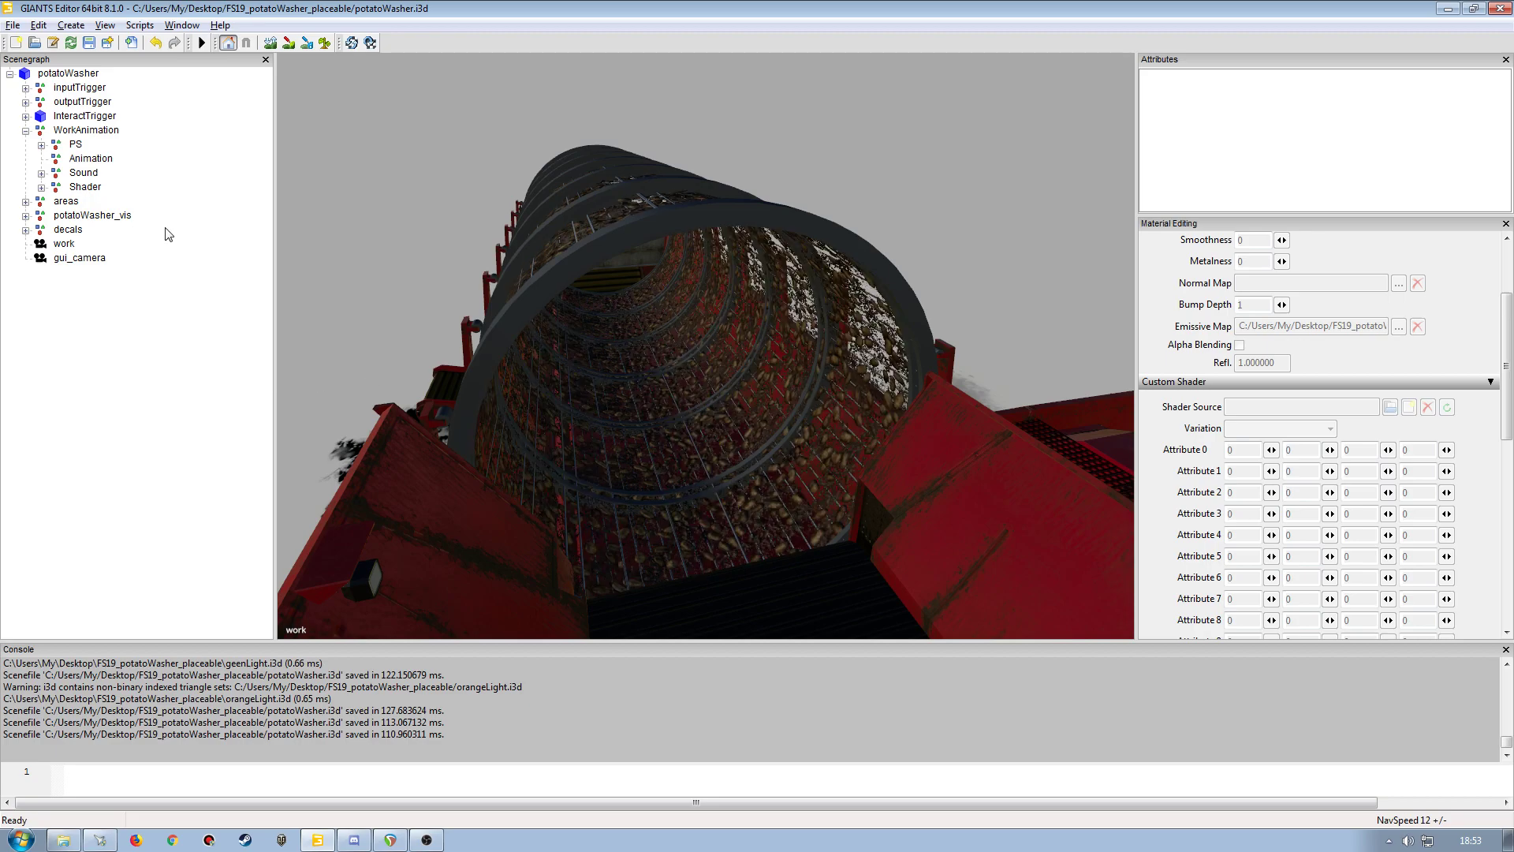
Set the first rotationSpeed value of the potatoplane_out shape in the Shader group to 0
left_click(41, 188)
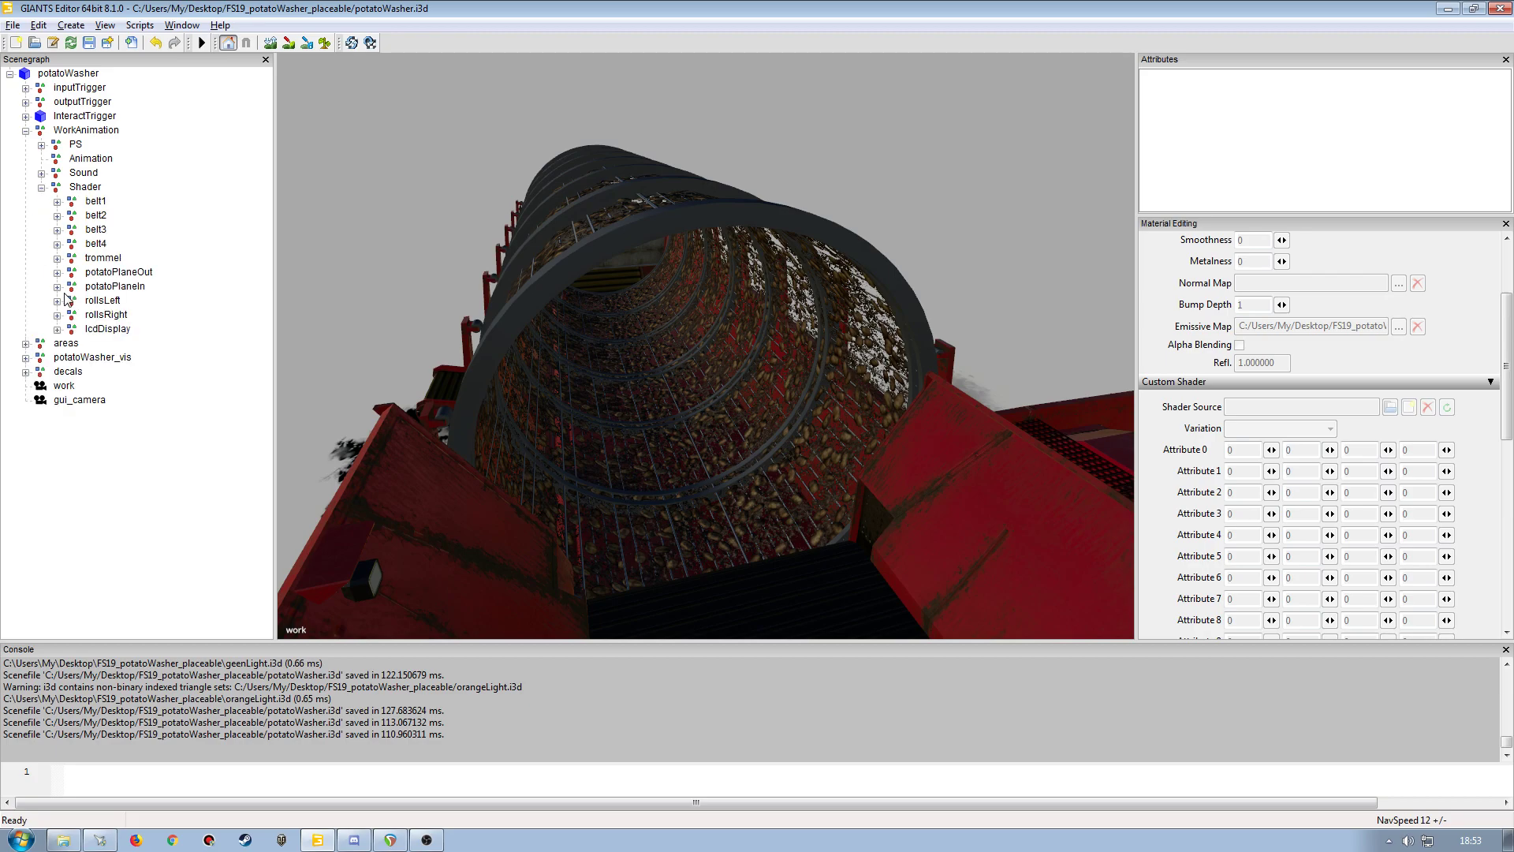
left_click(57, 272)
left_click(85, 288)
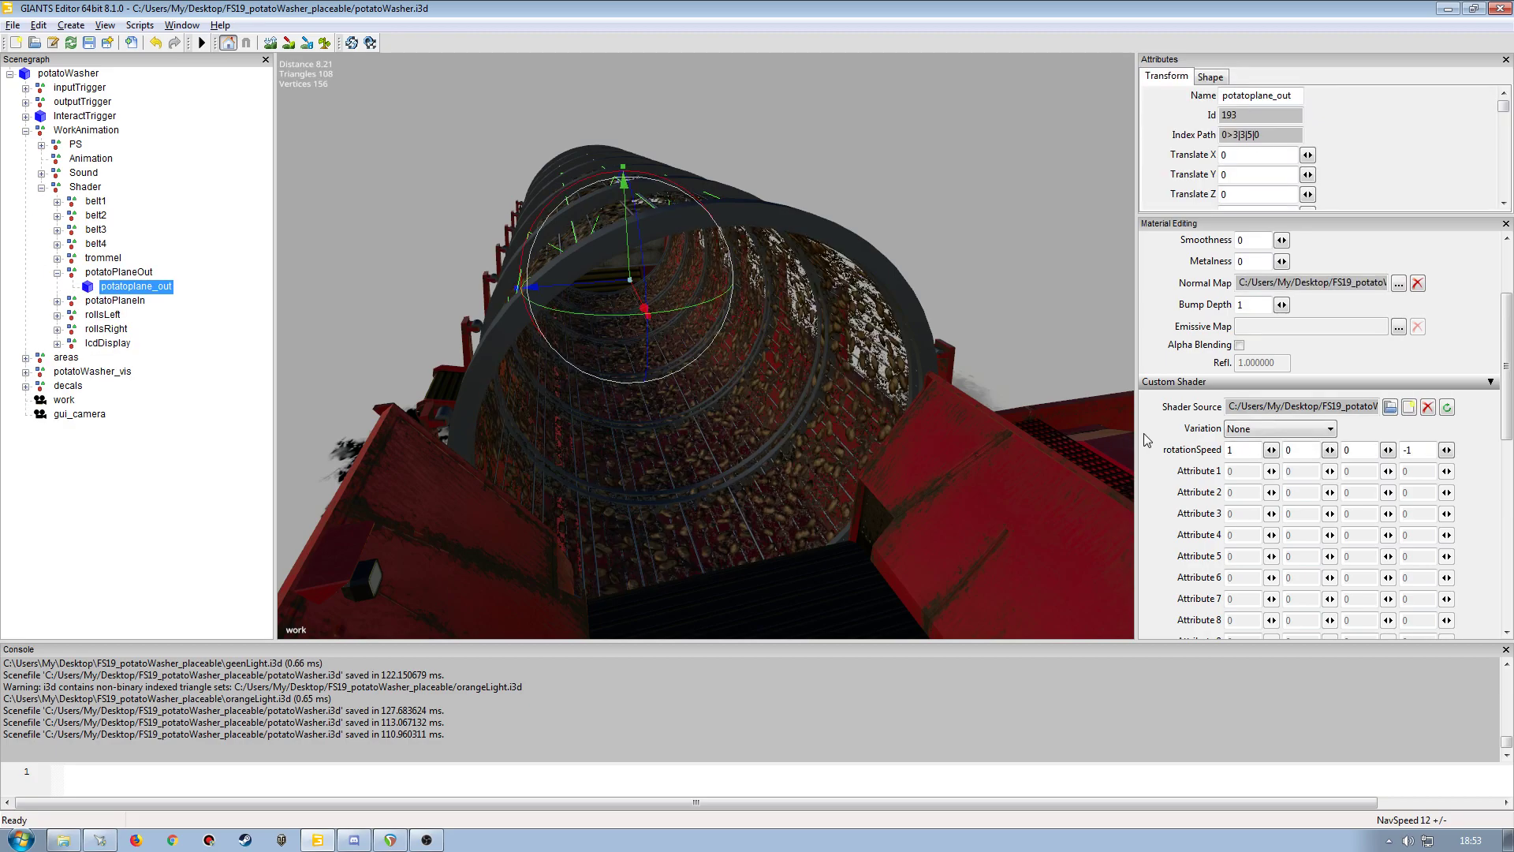
left_click_drag(1248, 449, 1128, 455)
type("0")
key("Return")
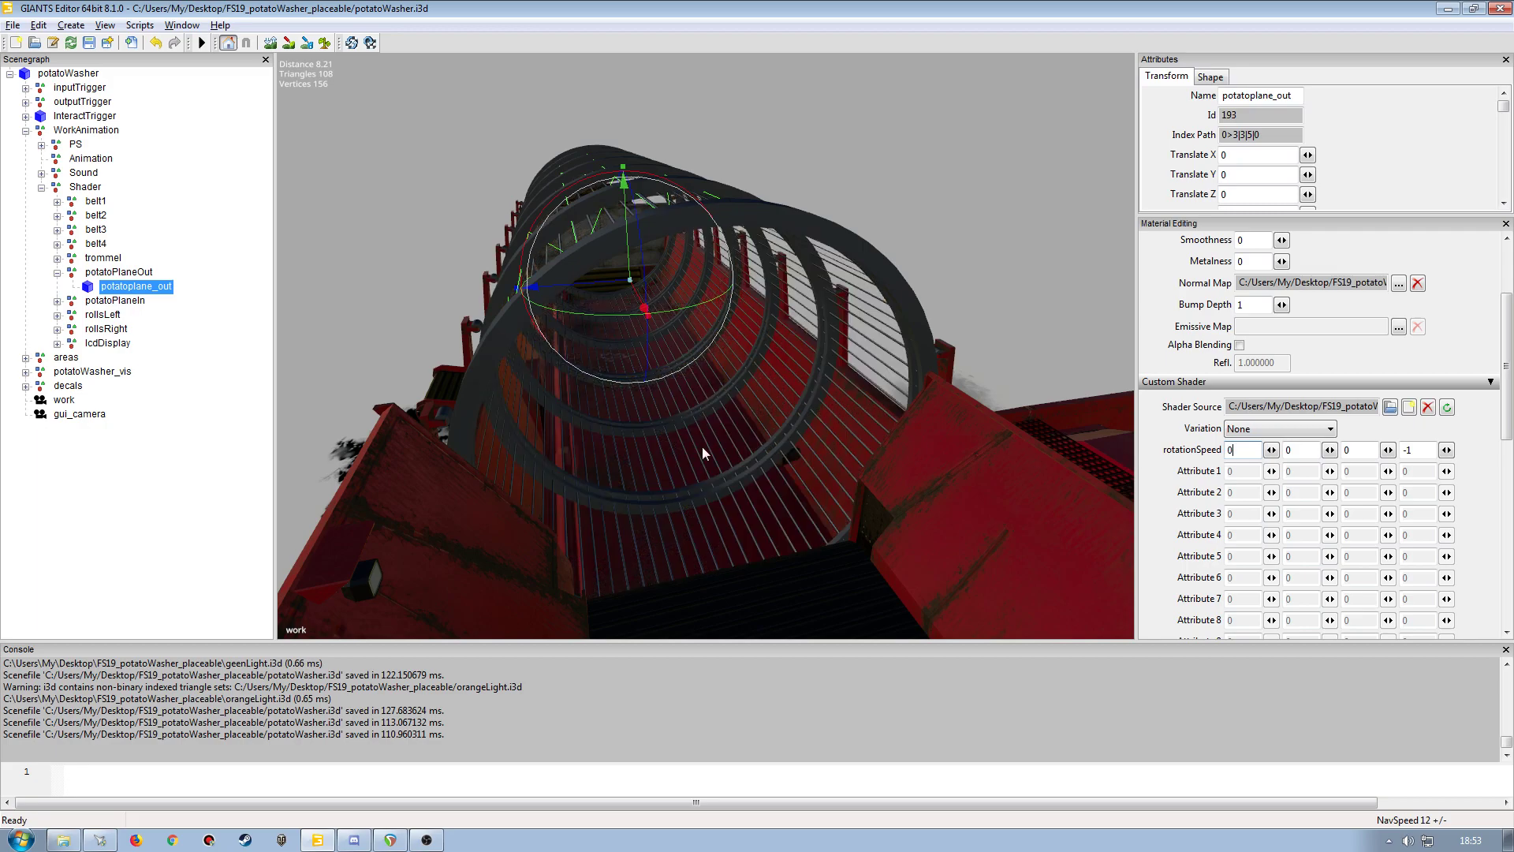
Compare the custom shader settings of the potatoplane_in shape under potatoPlaneIn with those of potatoplane_out
left_click(57, 300)
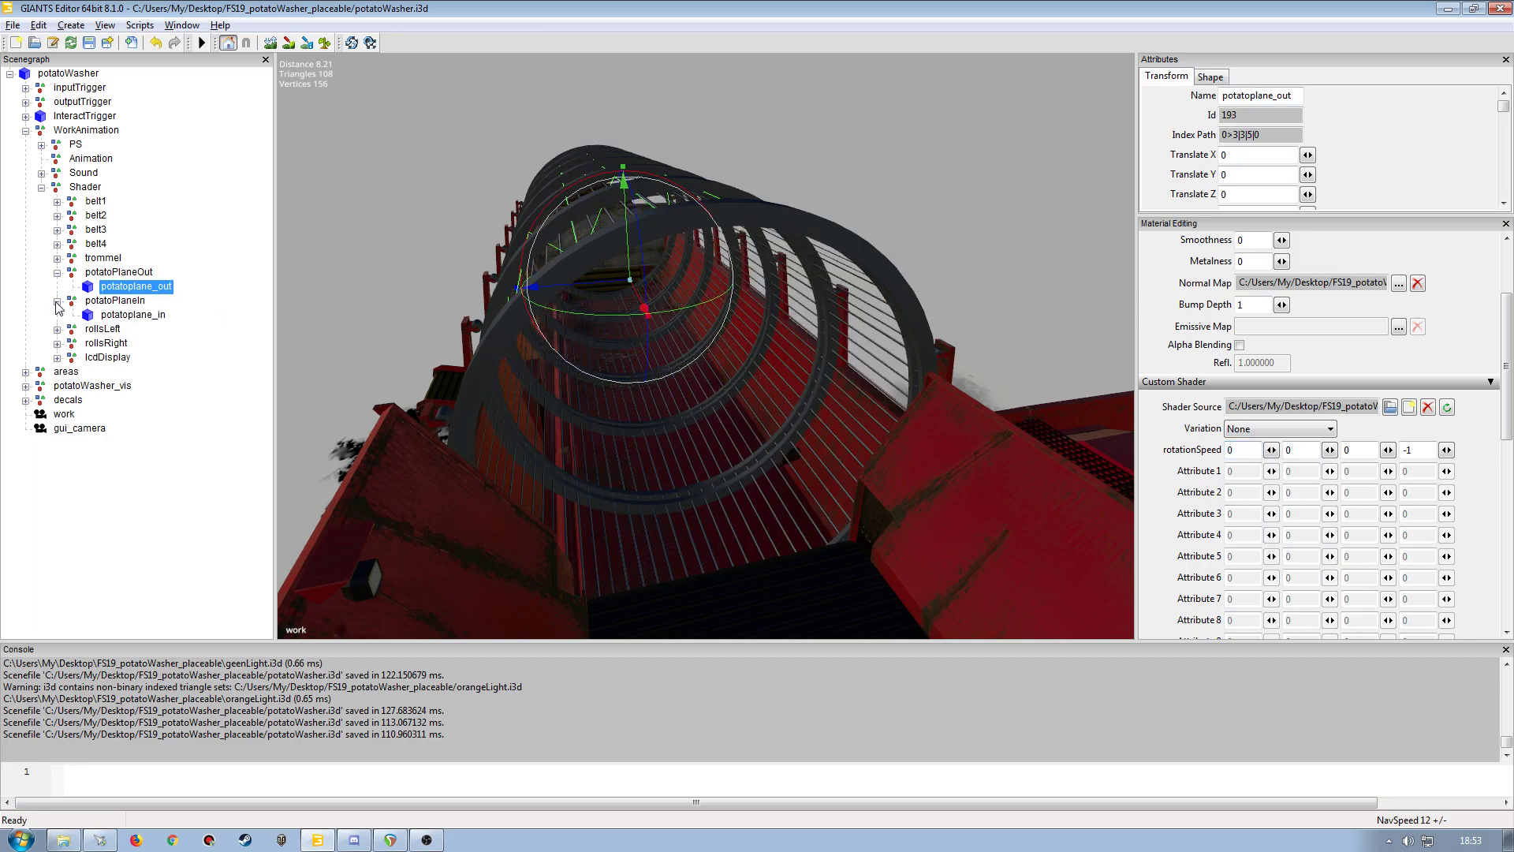
left_click(114, 315)
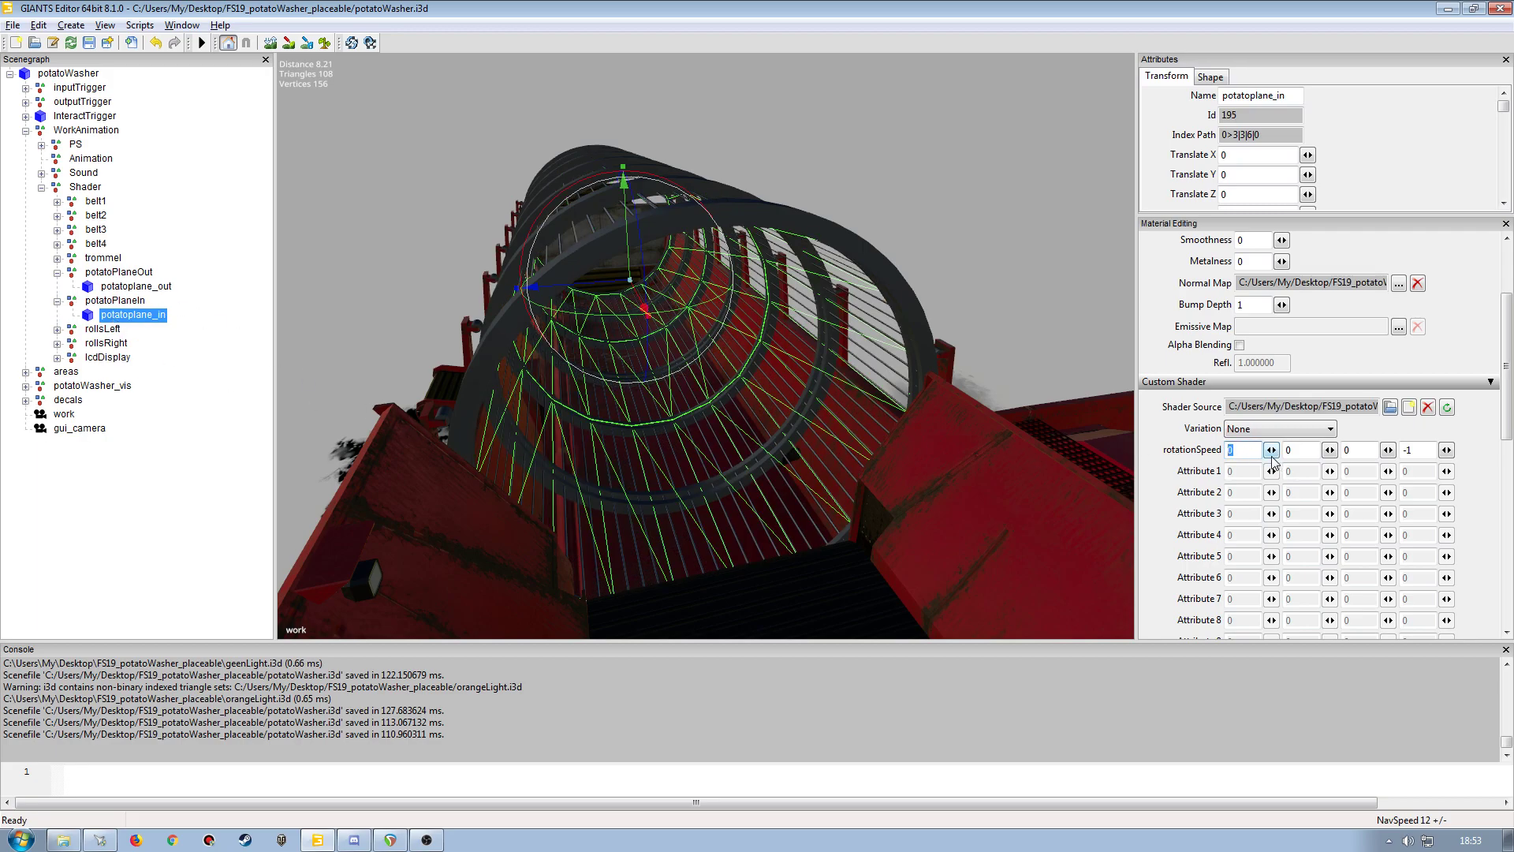
left_click(202, 423)
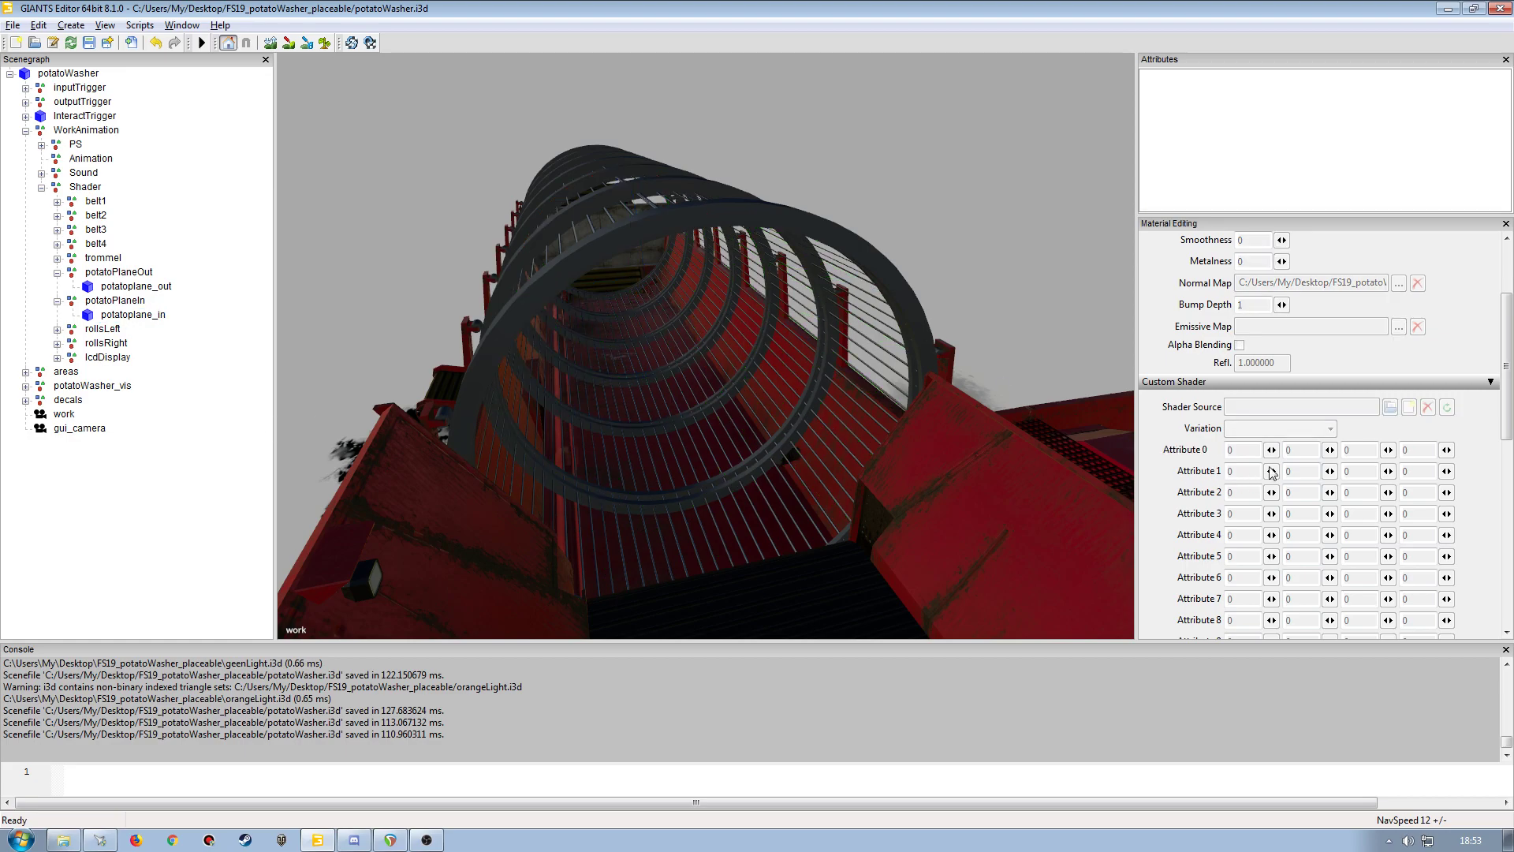
left_click(136, 316)
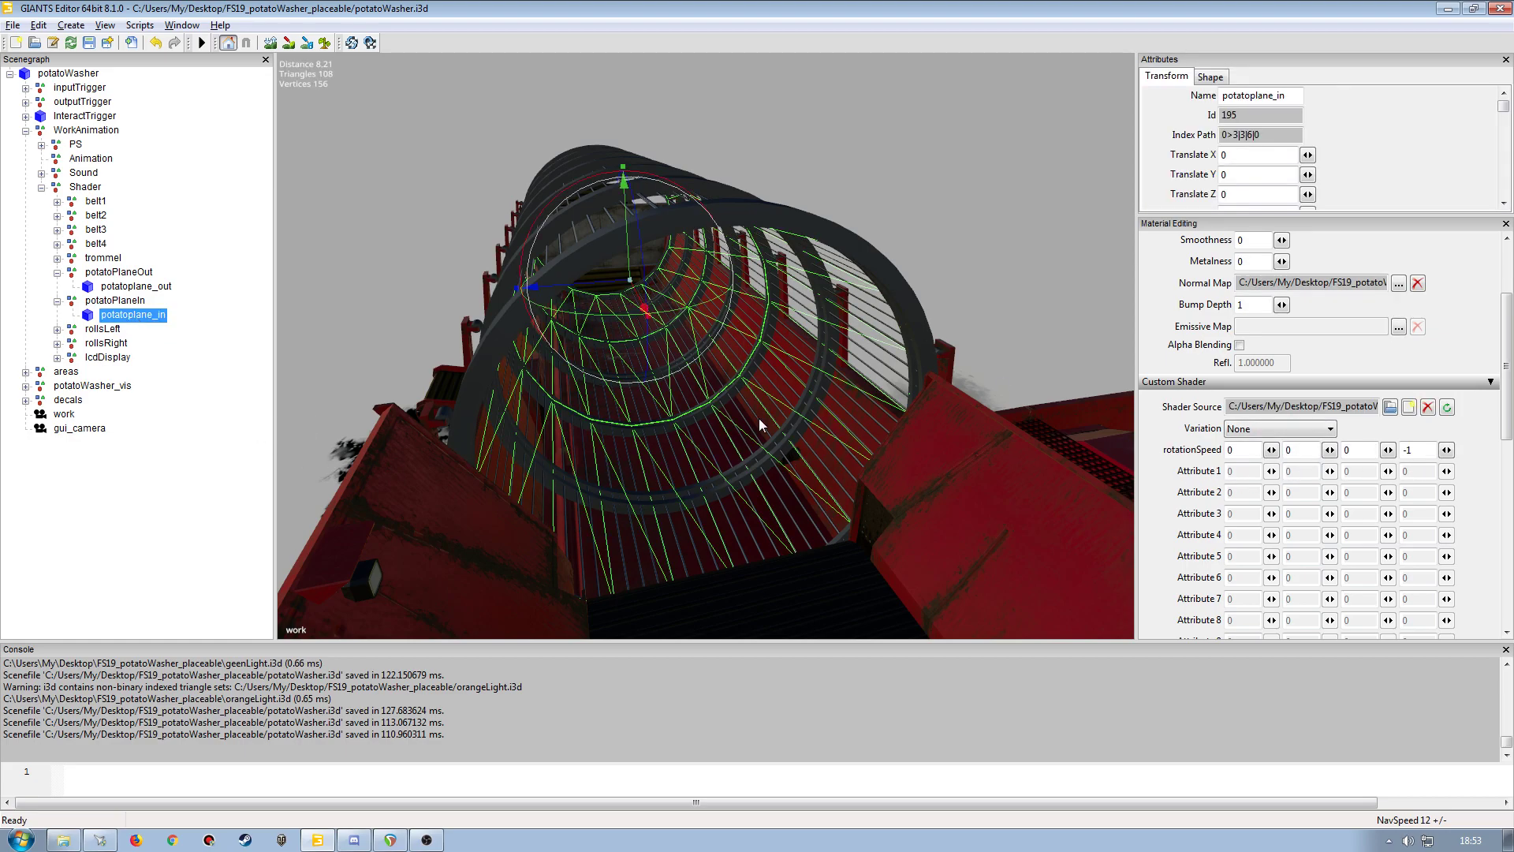
left_click(128, 289)
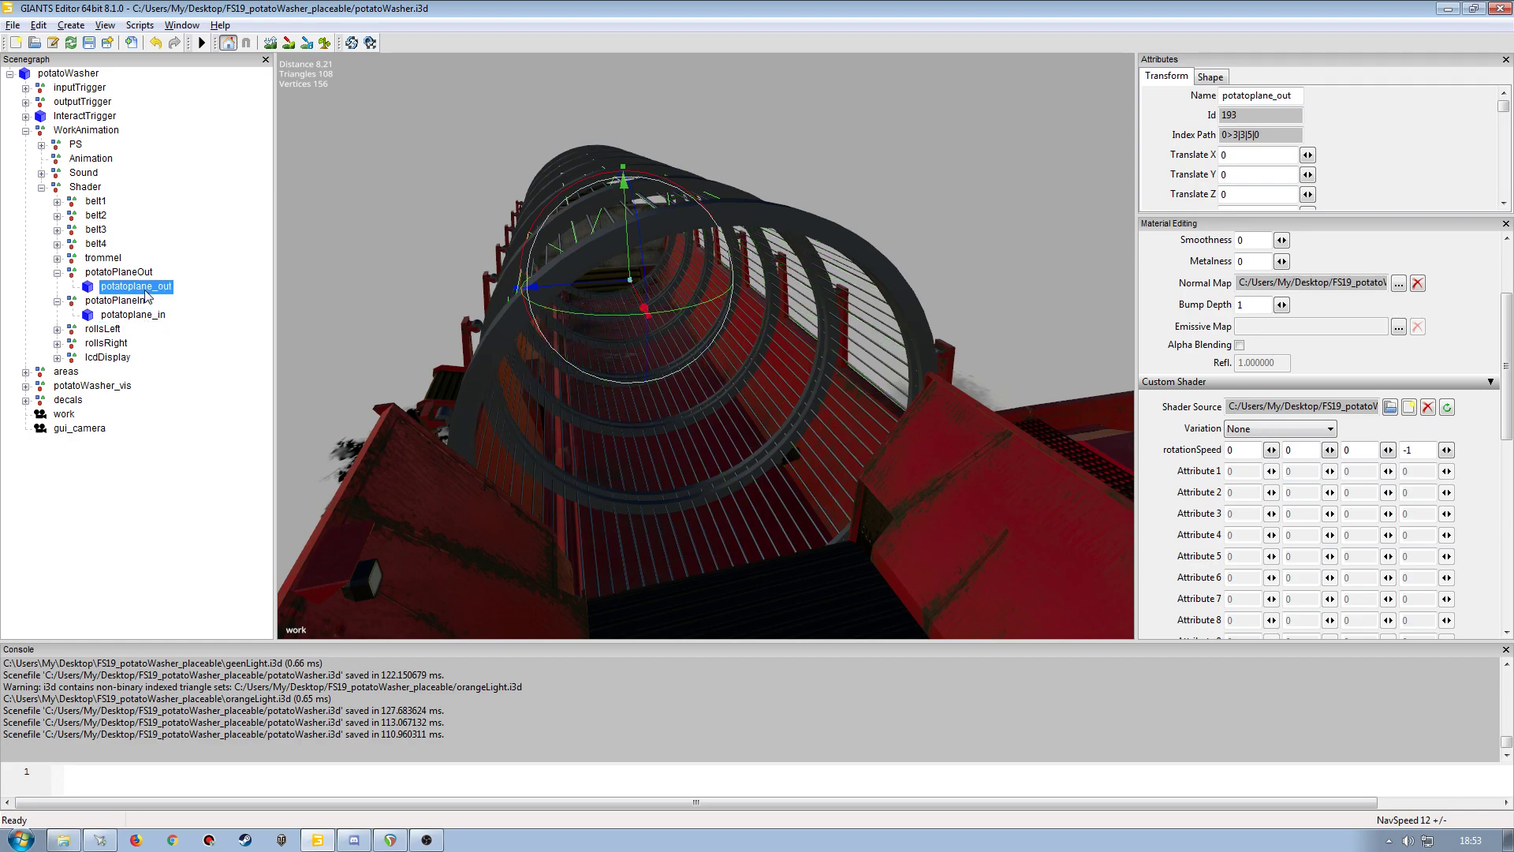
Set the fourth rotationSpeed value of potatoplane_out to 1 and check the shader values on potatoplane_in
left_click_drag(1417, 450, 1365, 459)
type("1")
key("Return")
left_click(153, 316)
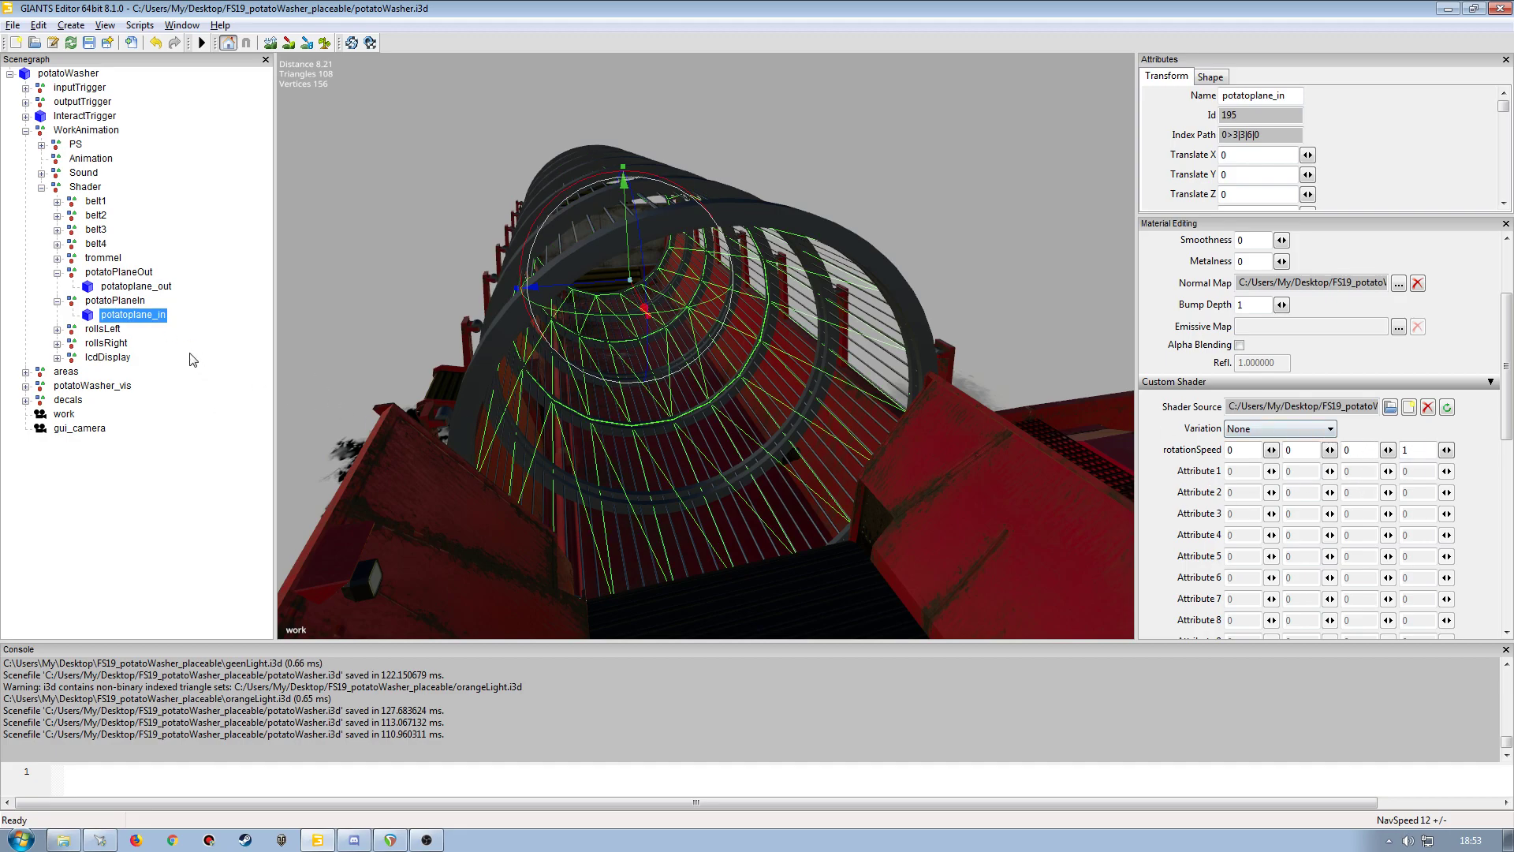
Set the first rotationSpeed value of potatoplane_out to 1 and check the shader values on potatoplane_in
left_click(141, 287)
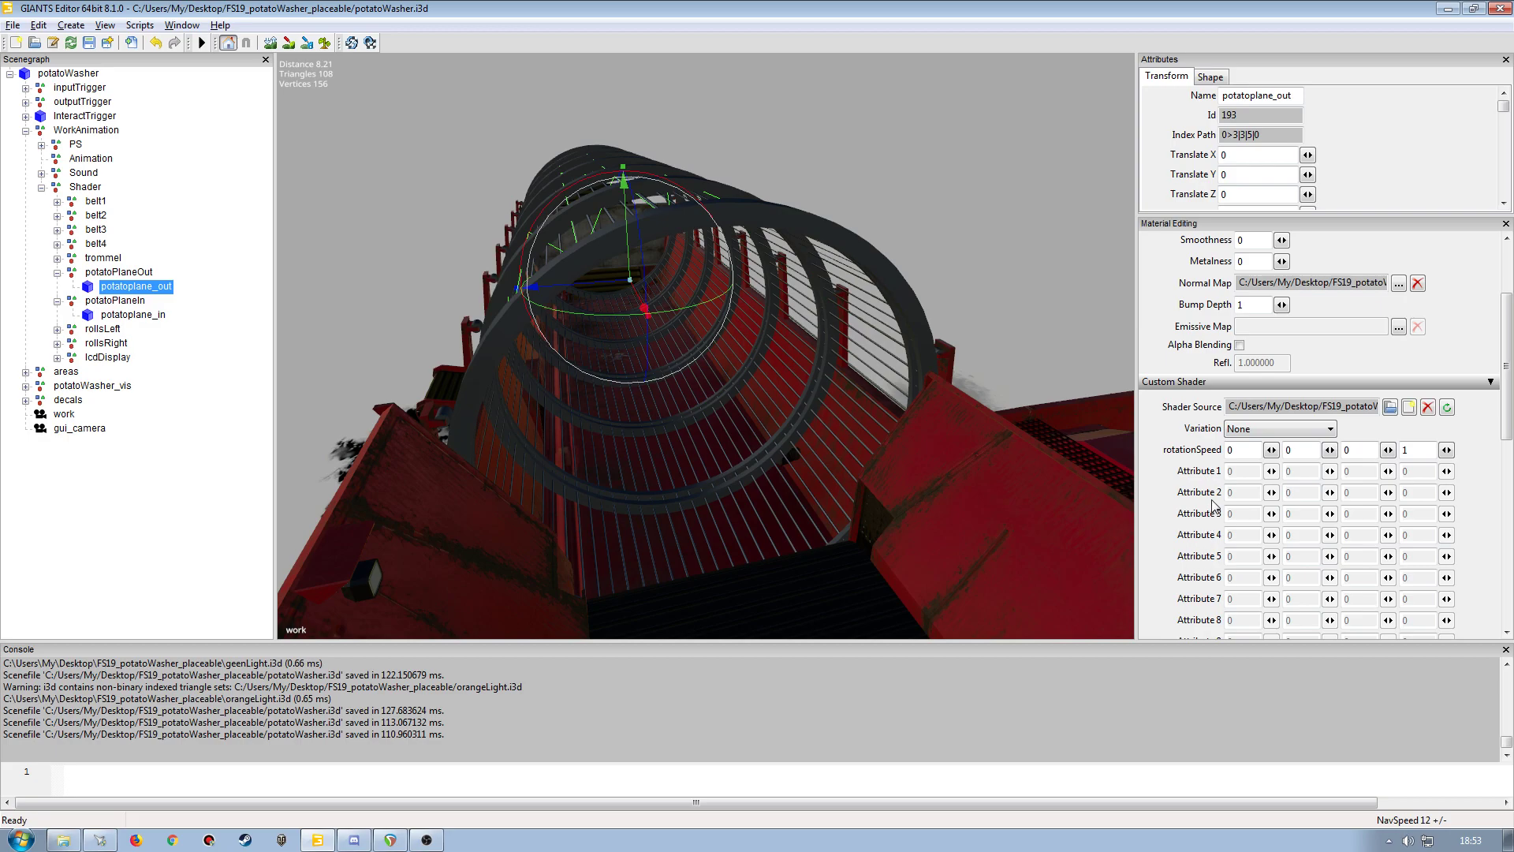
left_click_drag(1253, 451, 1089, 452)
type("1")
key("Return")
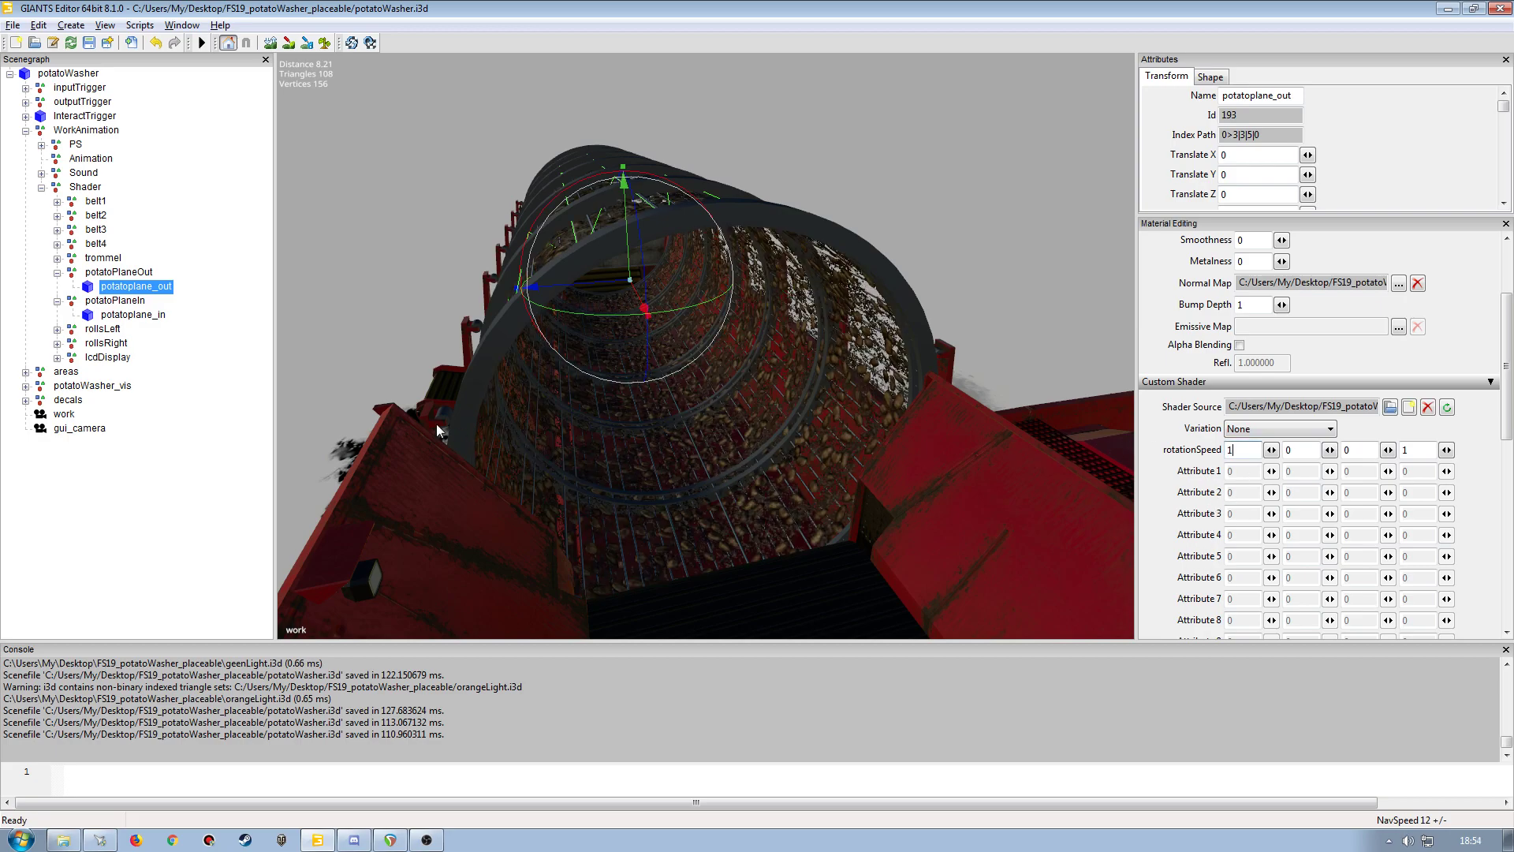
left_click(145, 314)
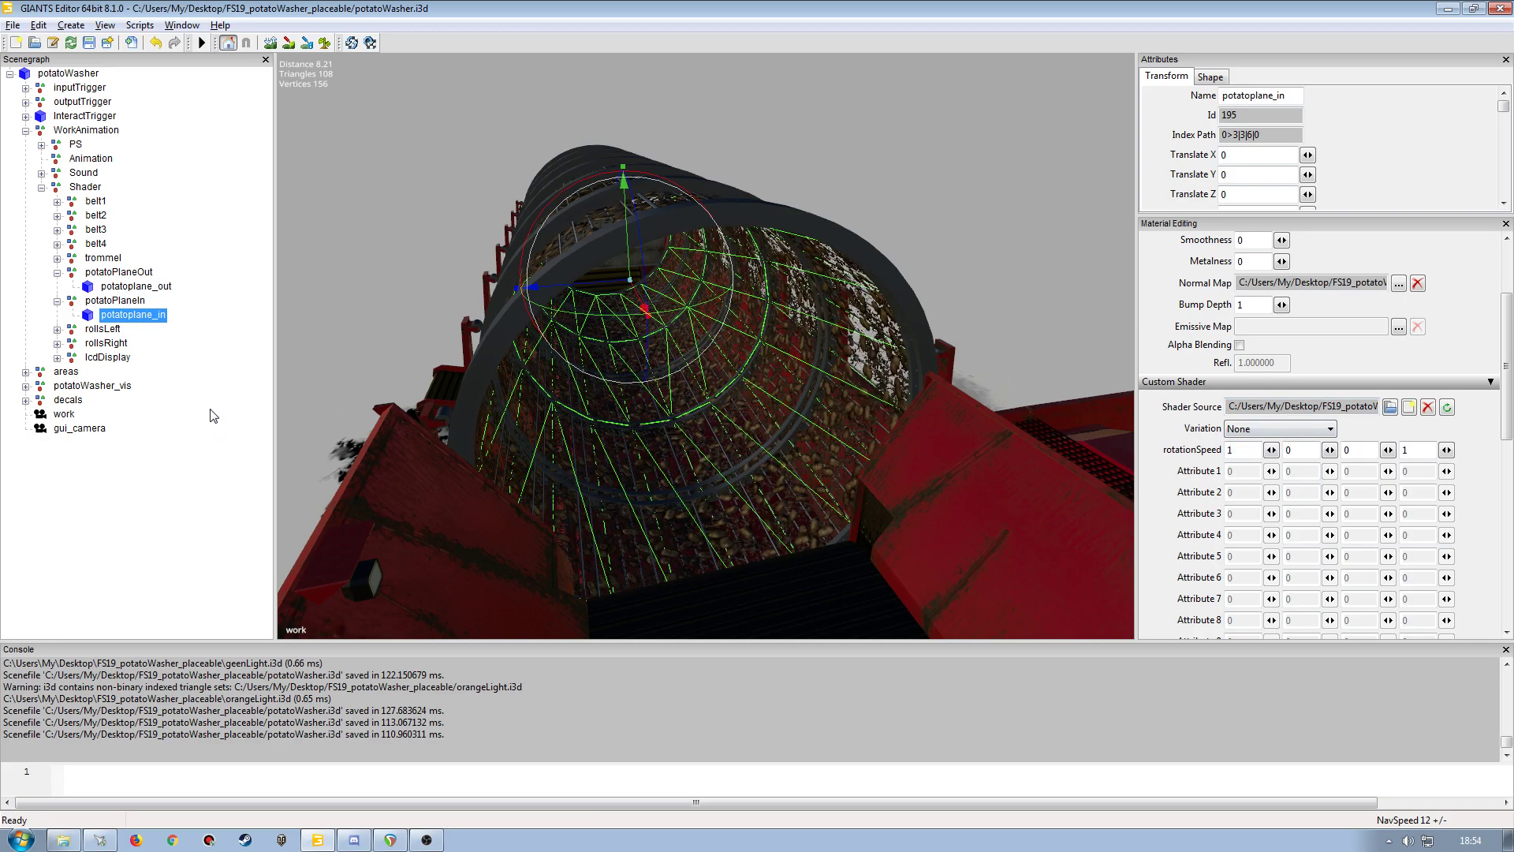
Clear the selection, save the potatoWasher.i3d scene and close GIANTS Editor
left_click(216, 371)
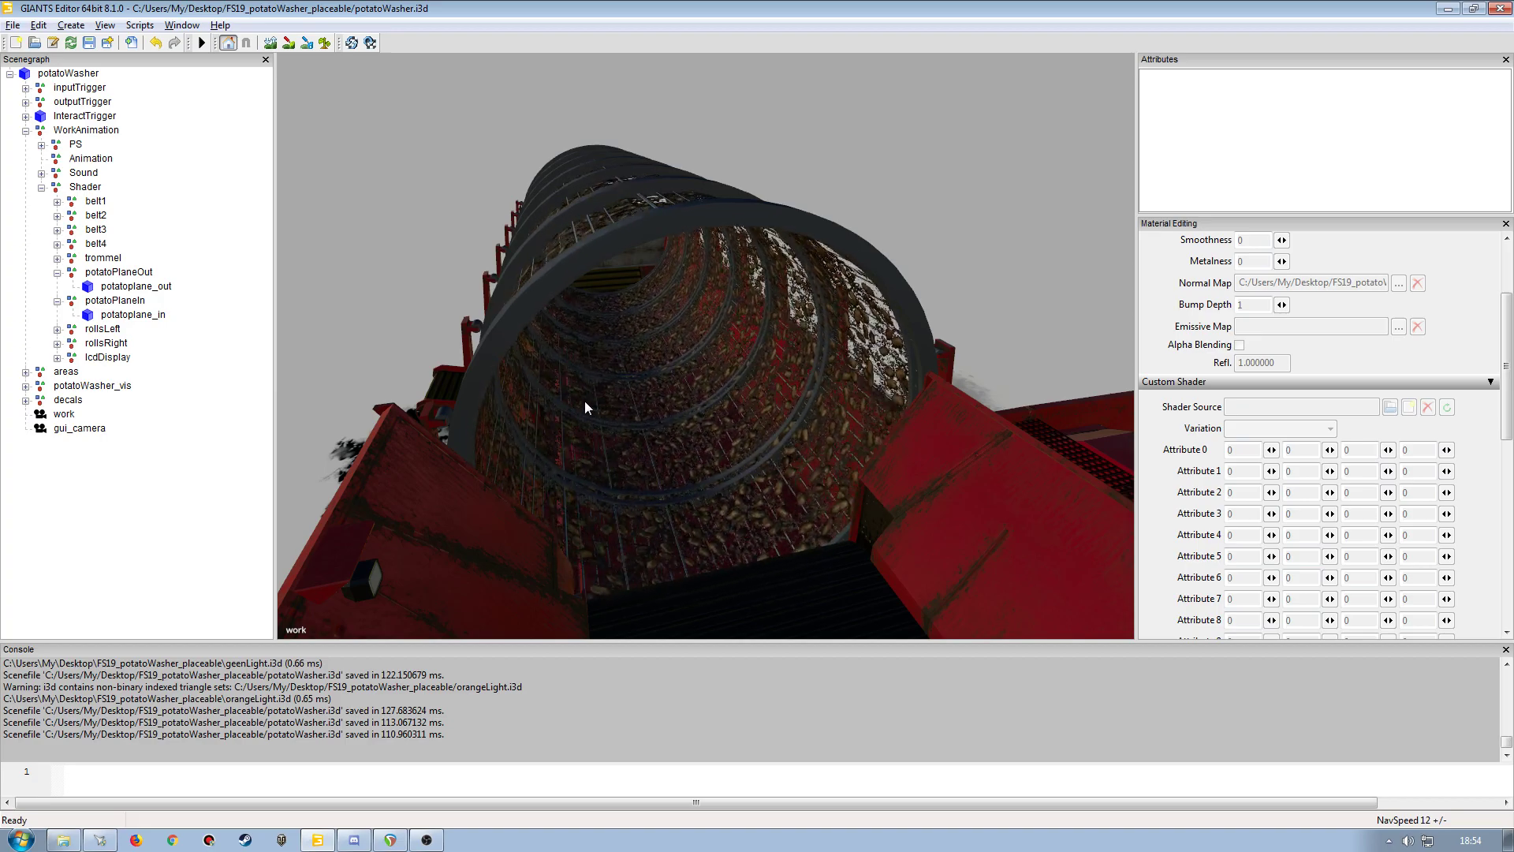
left_click(90, 43)
left_click(1499, 9)
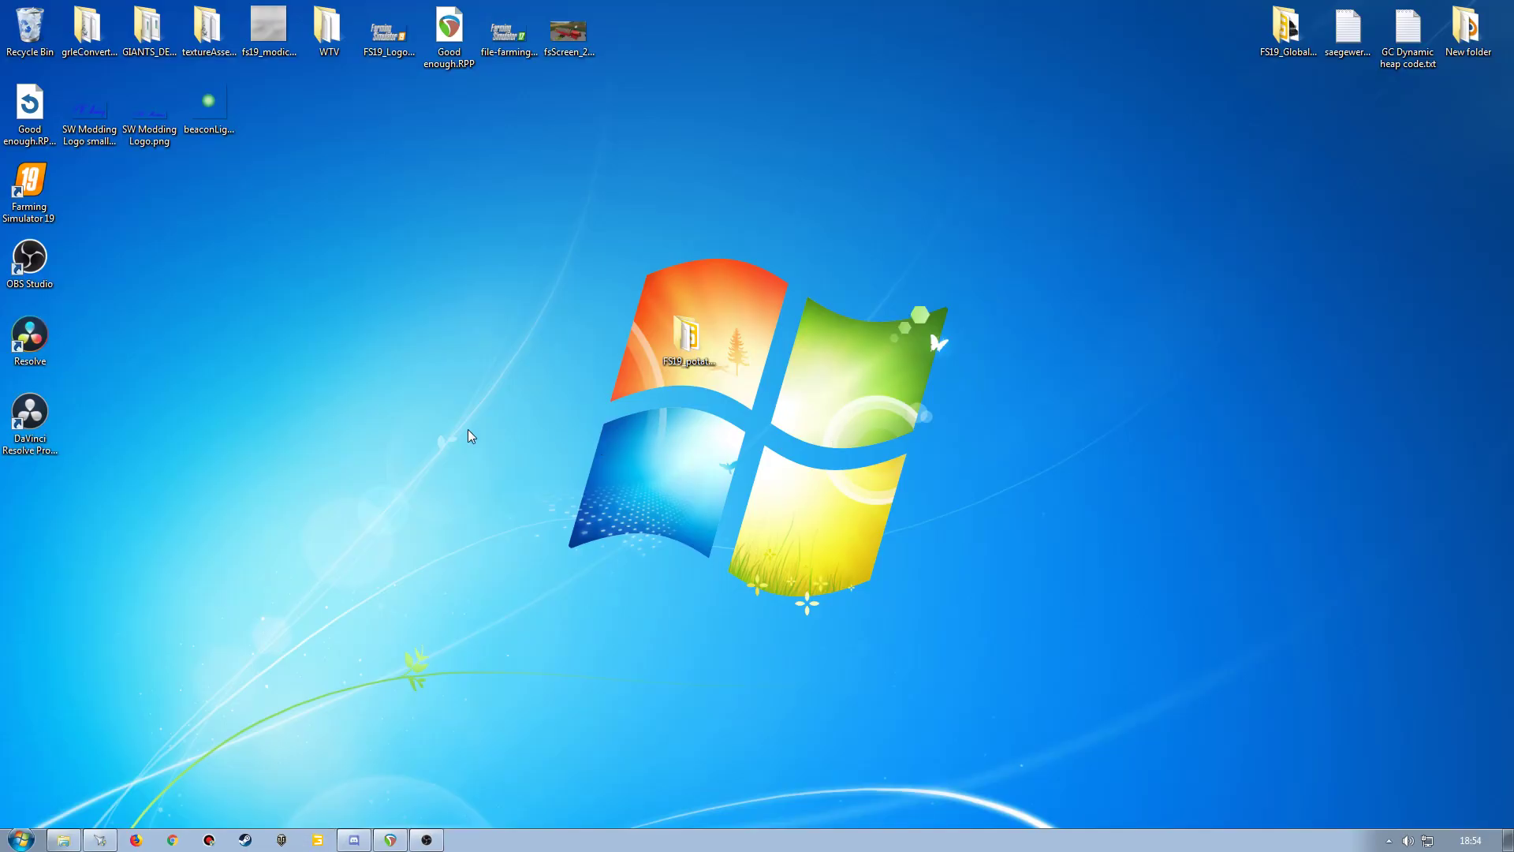
Switch to the FS19_potatoWasher_placeable folder in Windows Explorer and delete geenLight.i3d and orangeLight.i3d
left_click(63, 839)
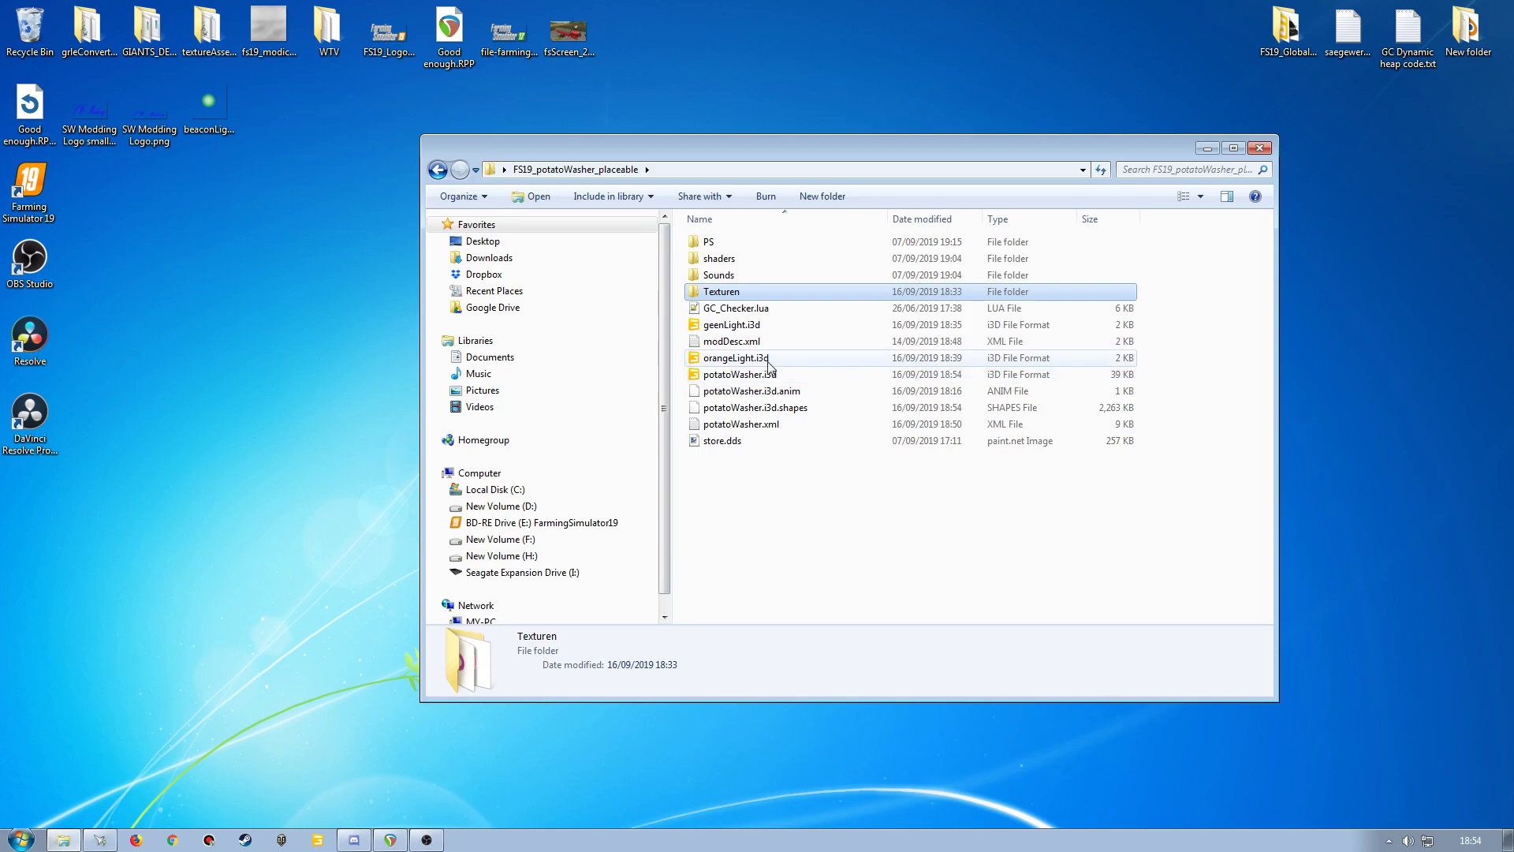
left_click(738, 326)
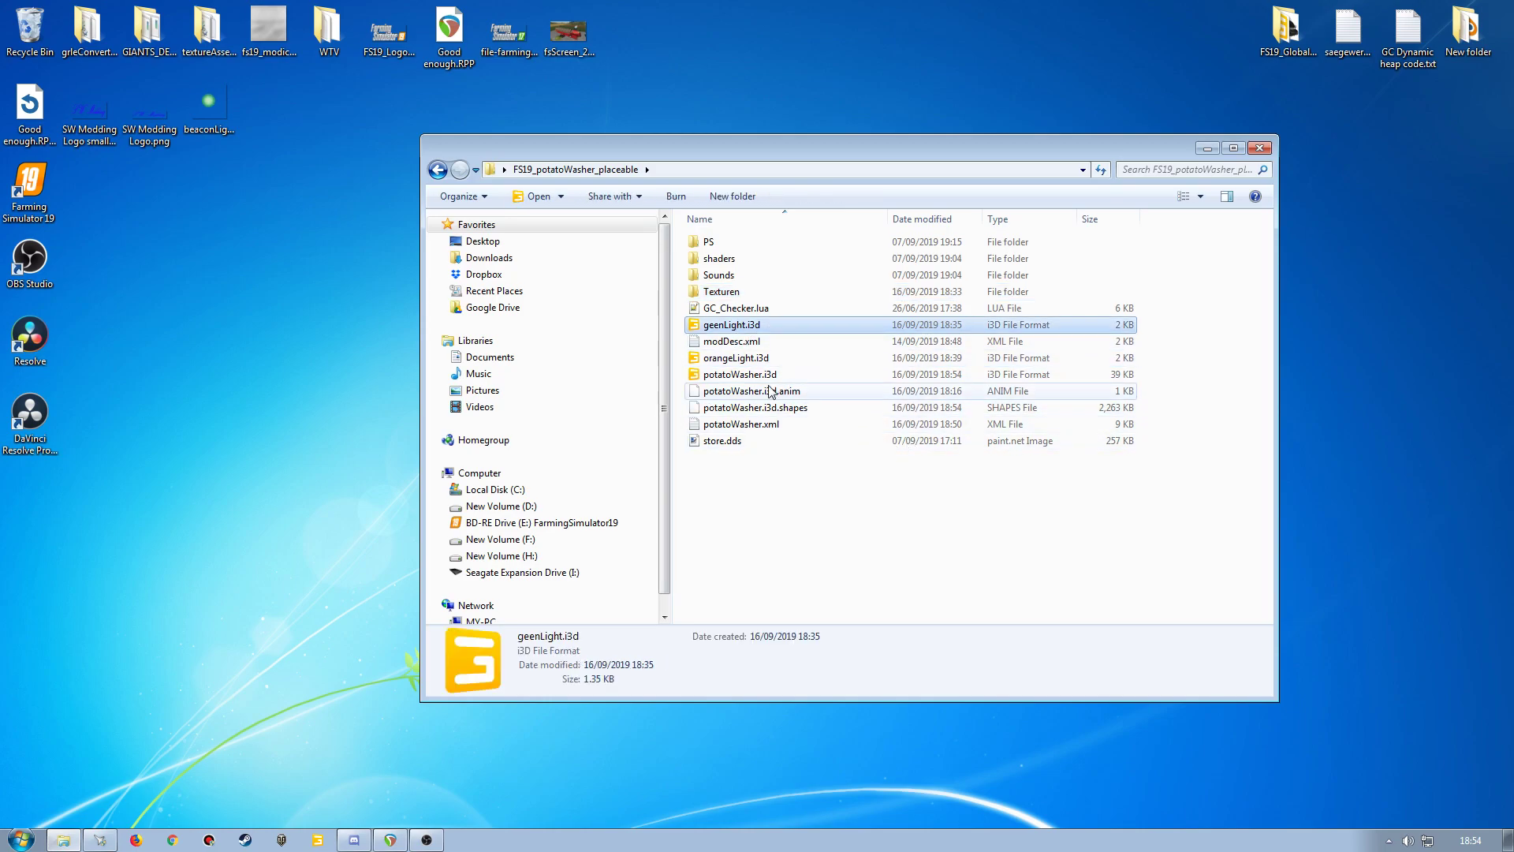
left_click(757, 358, "ctrl")
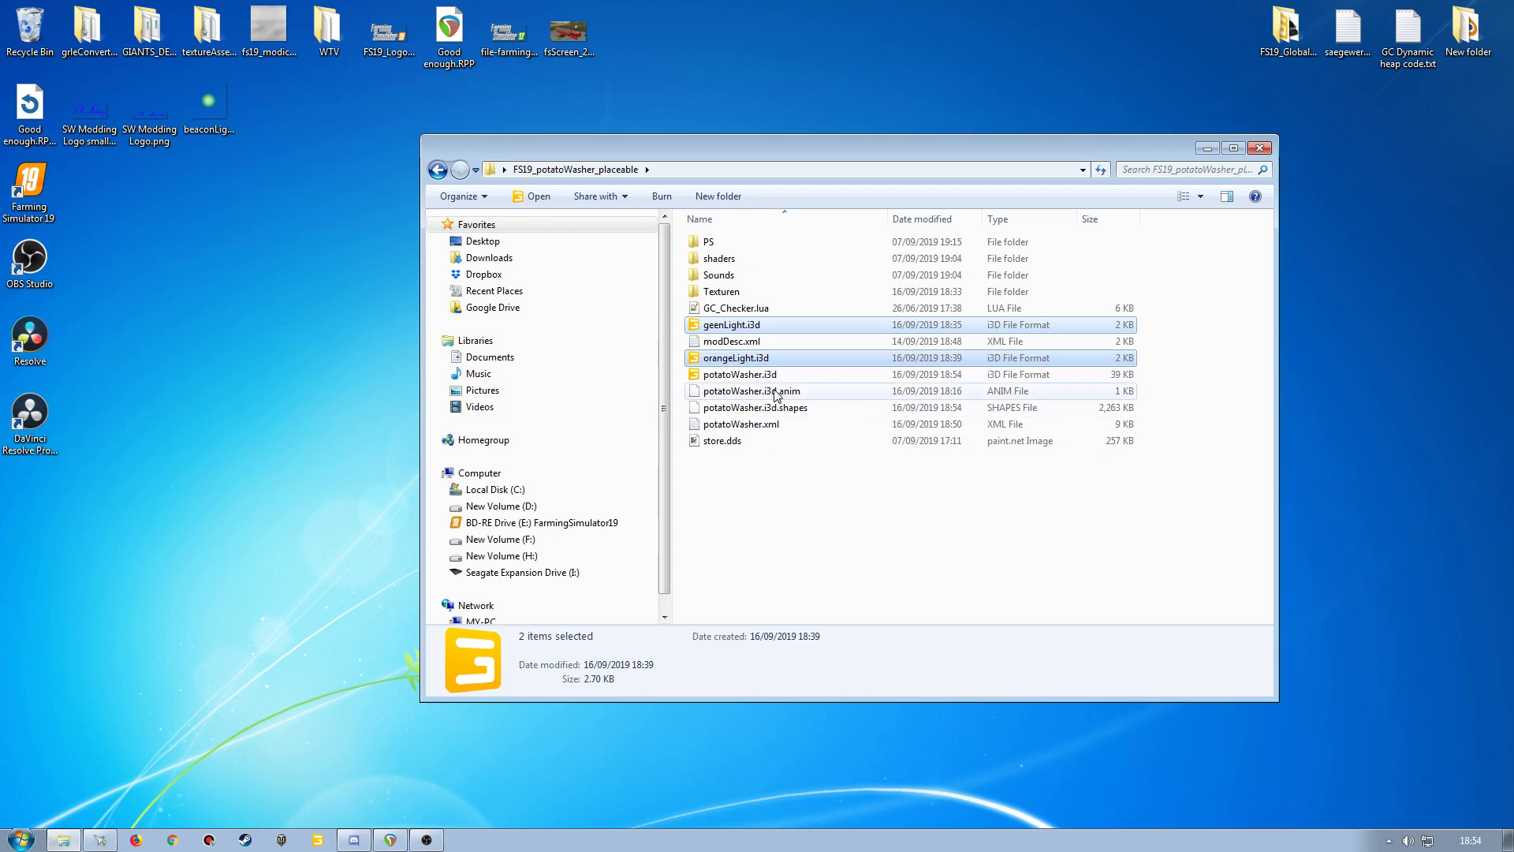
key("Delete")
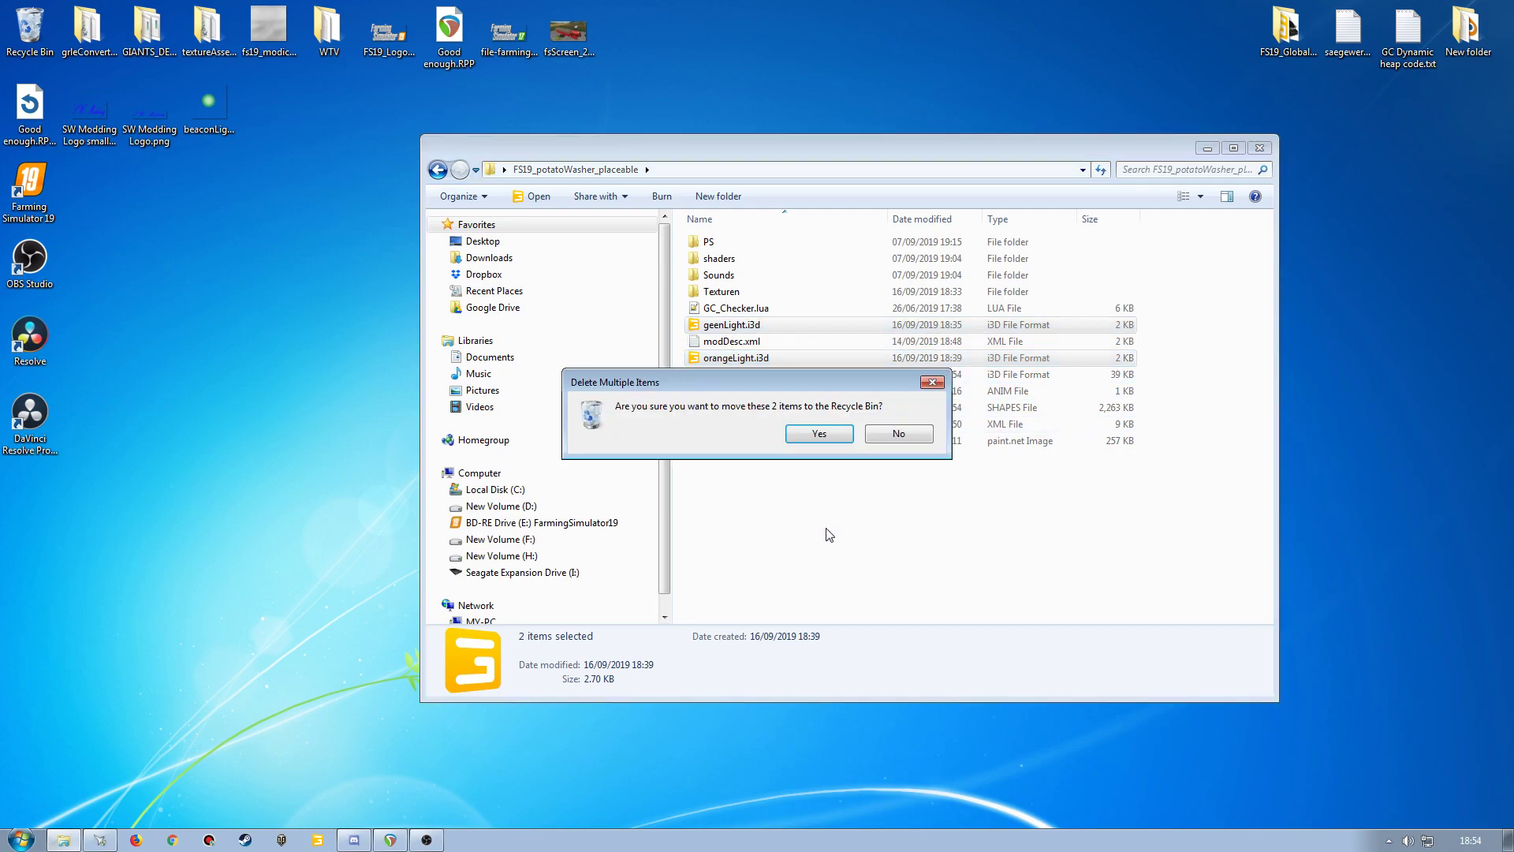
left_click(819, 433)
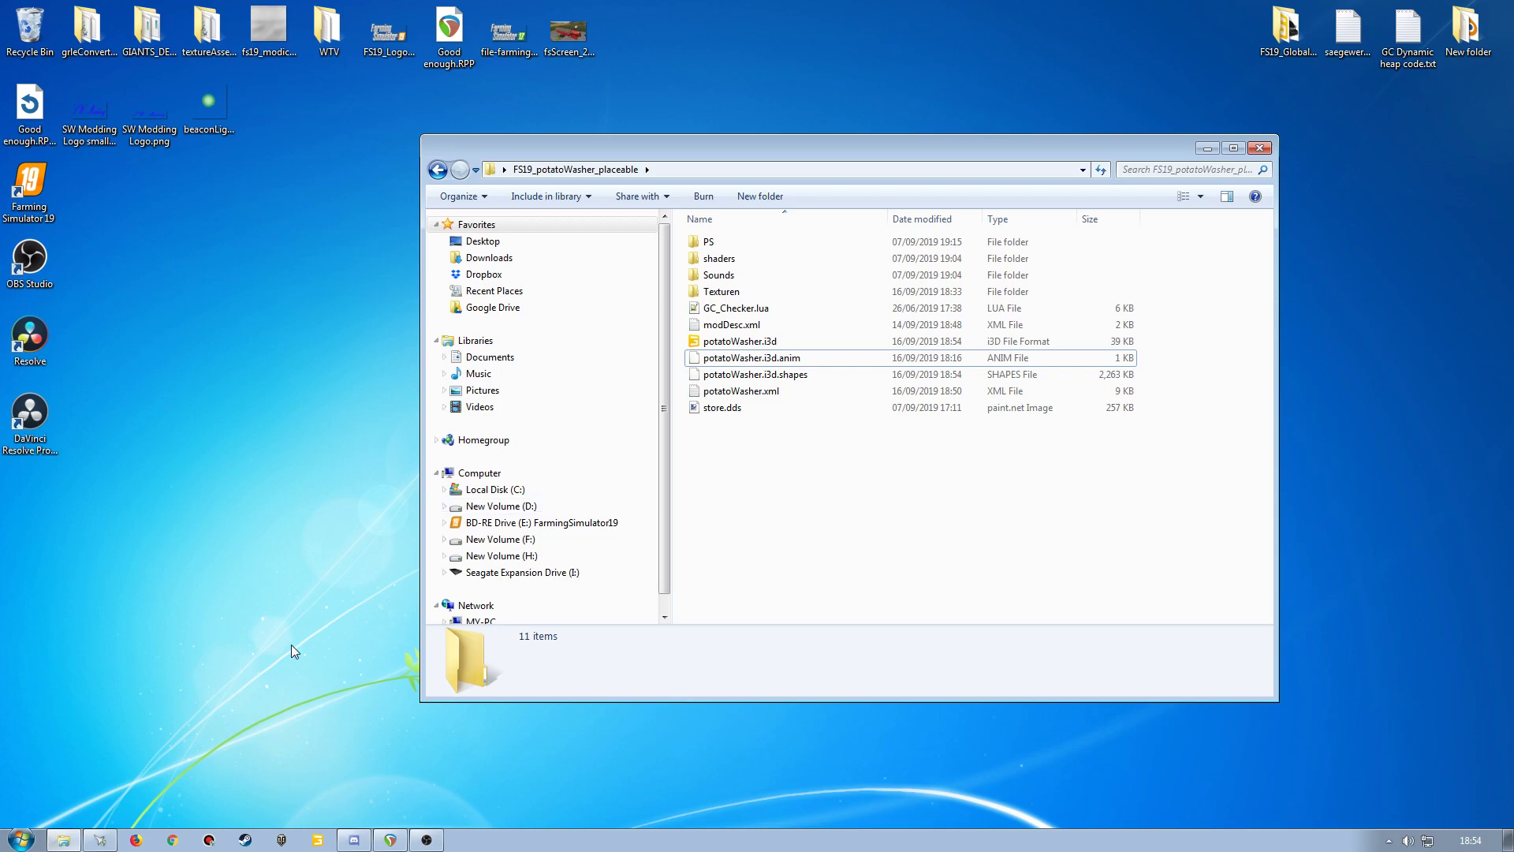
Open the mods folder inside Documents, My Games, FarmingSimulator2019 in a new Explorer window
left_click(21, 839)
left_click(264, 341)
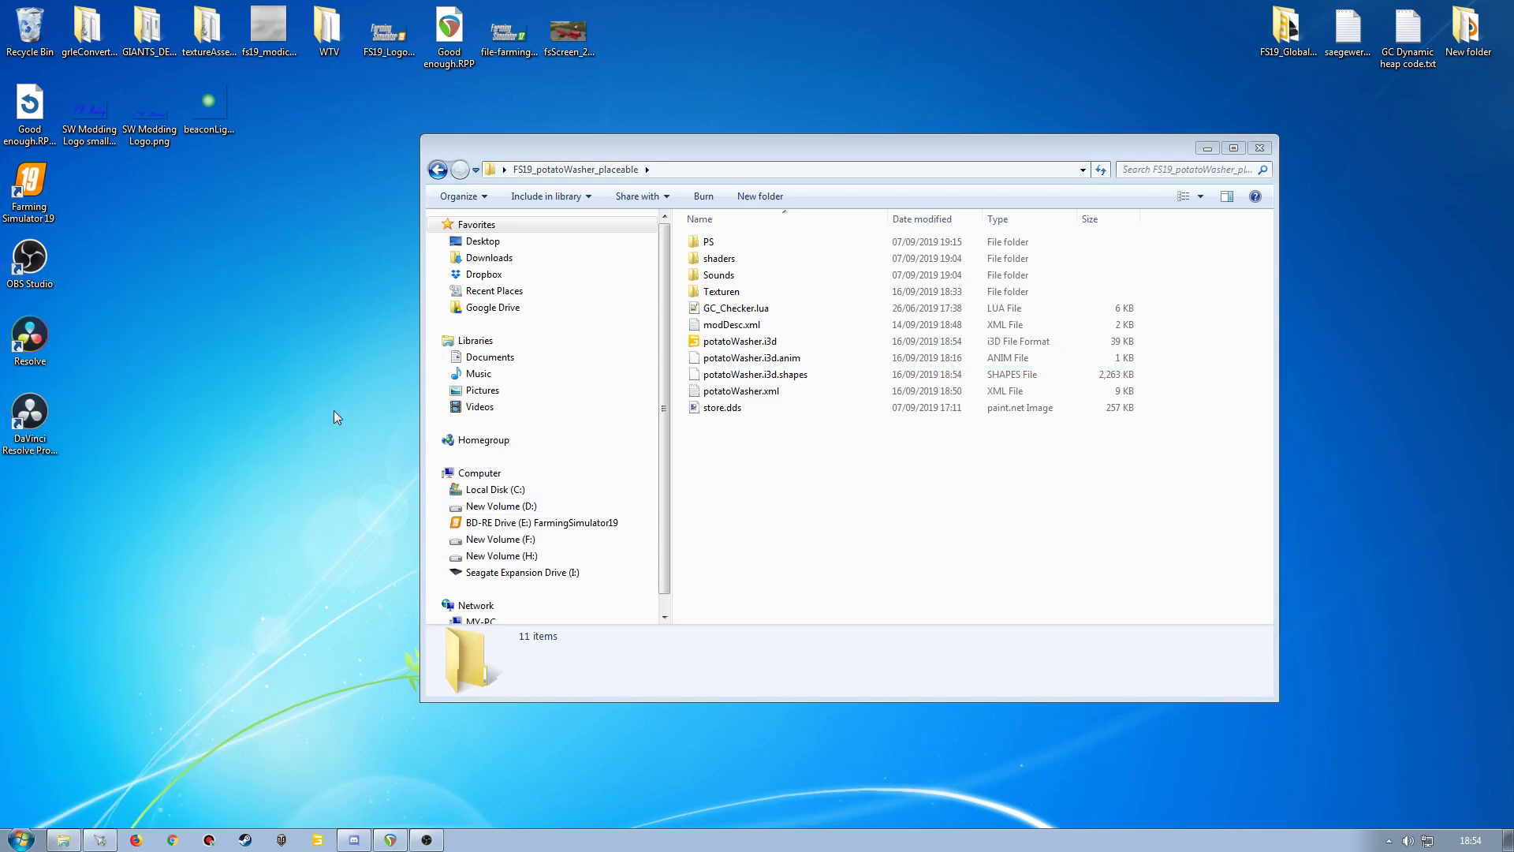
double_click(781, 593)
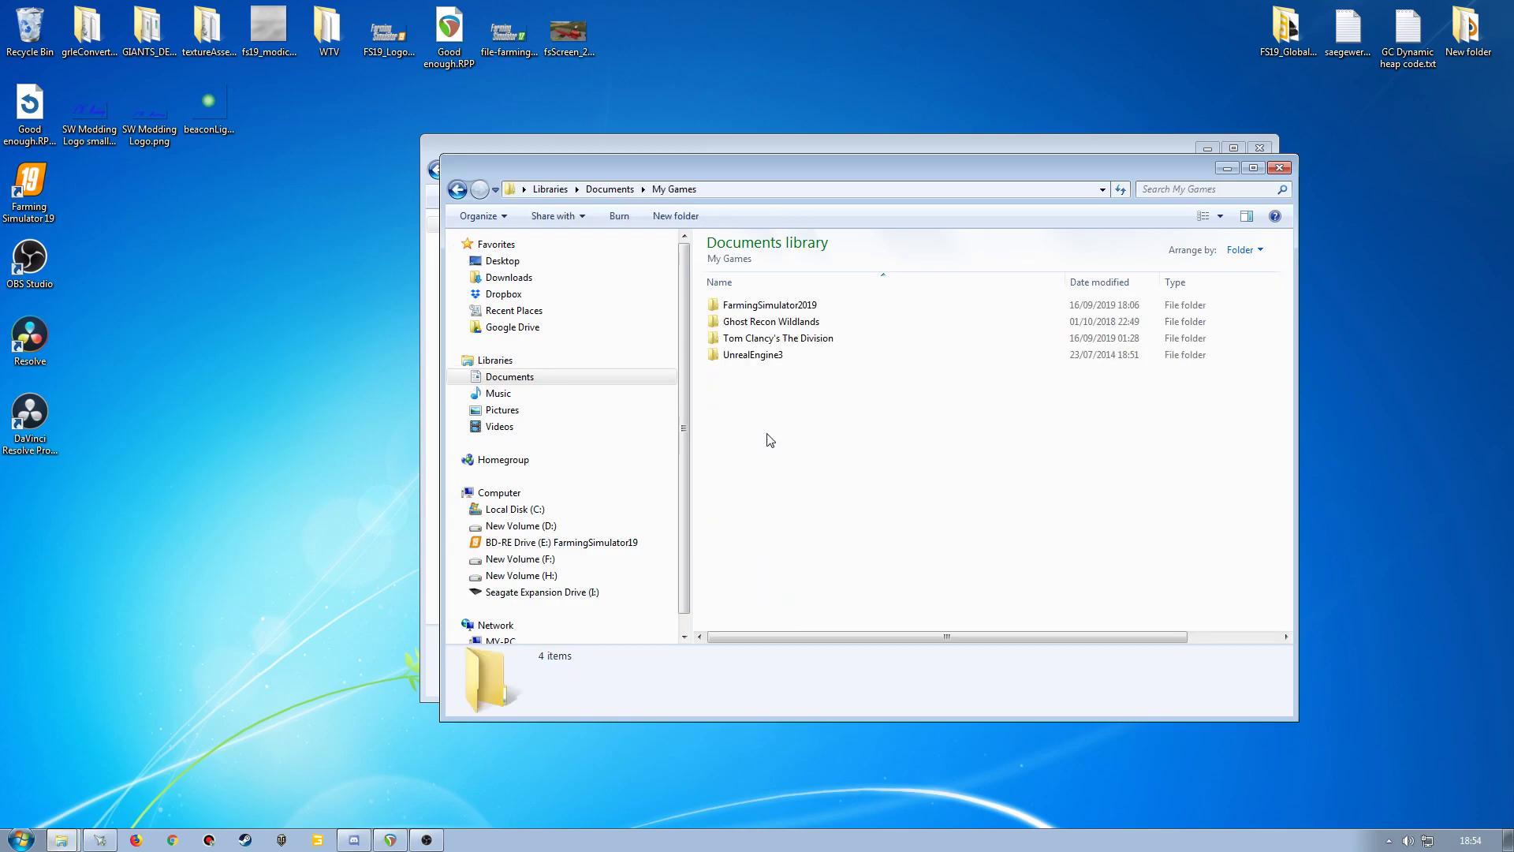
double_click(753, 305)
double_click(739, 369)
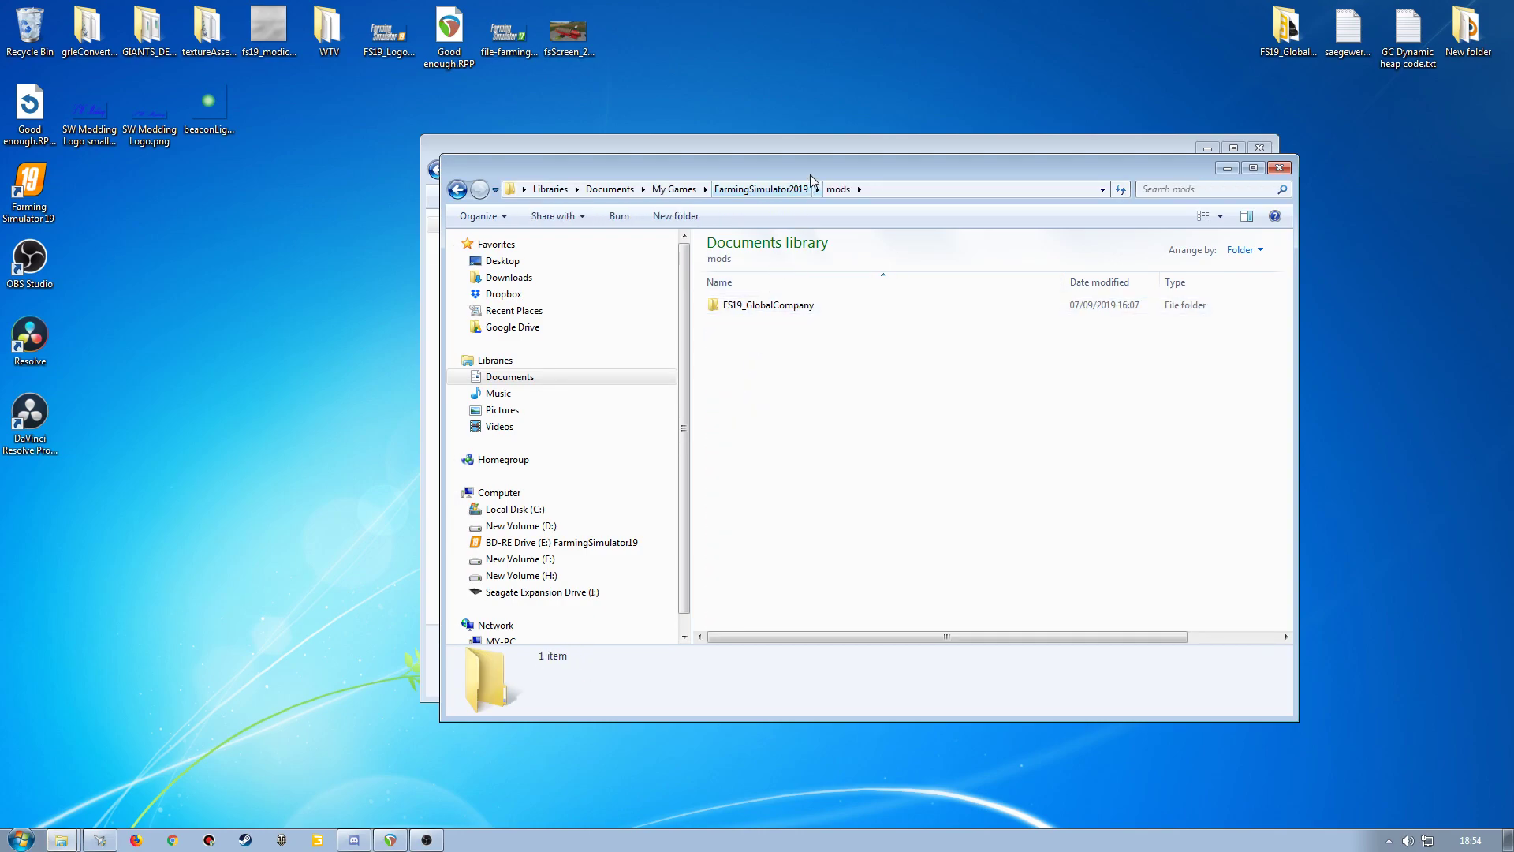